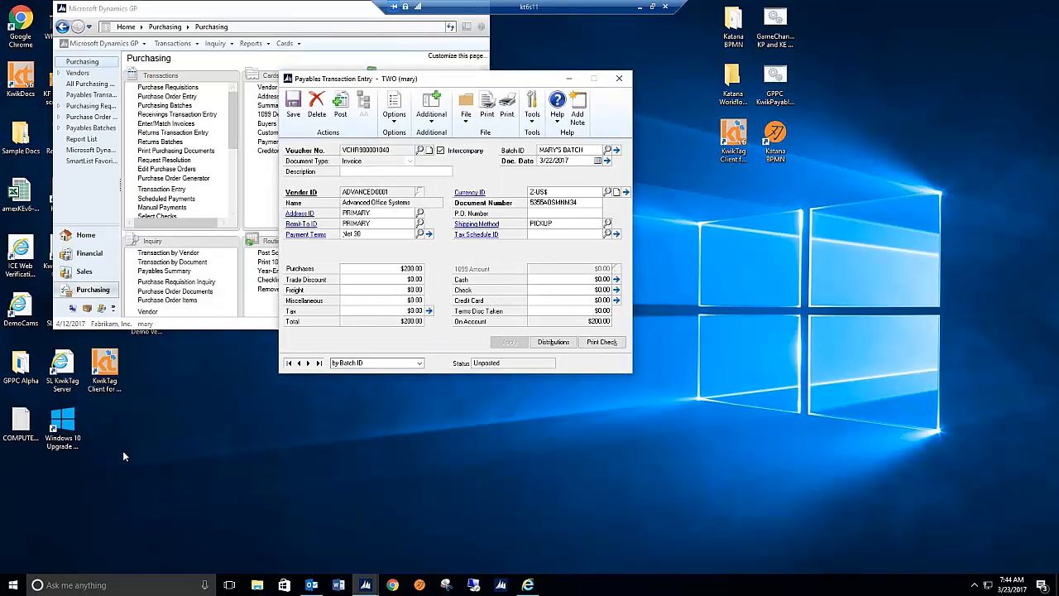
Launch the KwikTag client for Microsoft Dynamics GP and log in with the saved credentials.
click(104, 369)
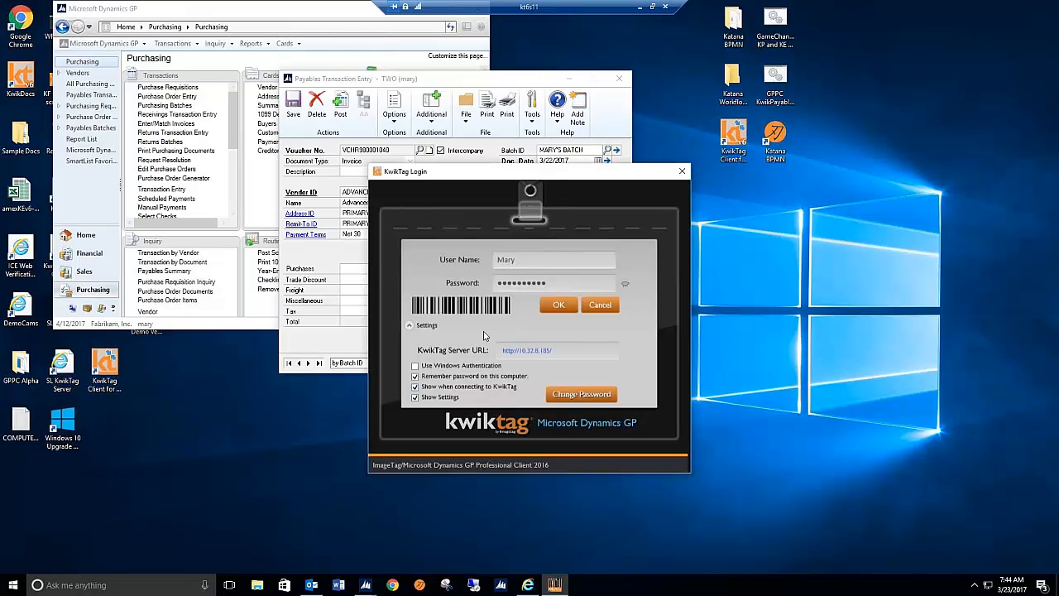
click(559, 306)
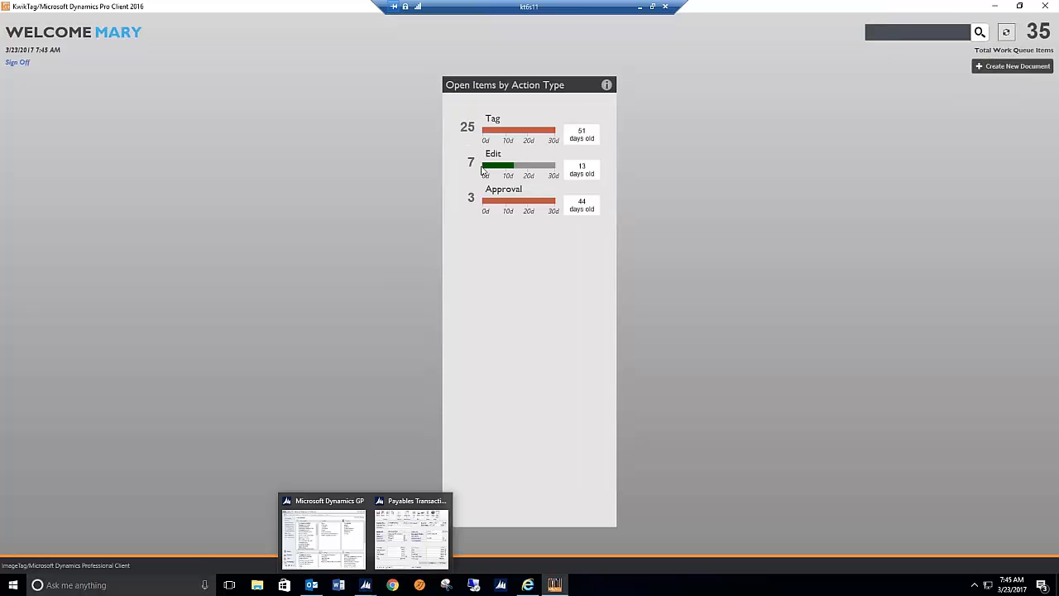
Minimize the KwikTag client, enlarge the Dynamics GP Purchasing window and place the Payables Transaction Entry window beside it.
mouse_move(365, 584)
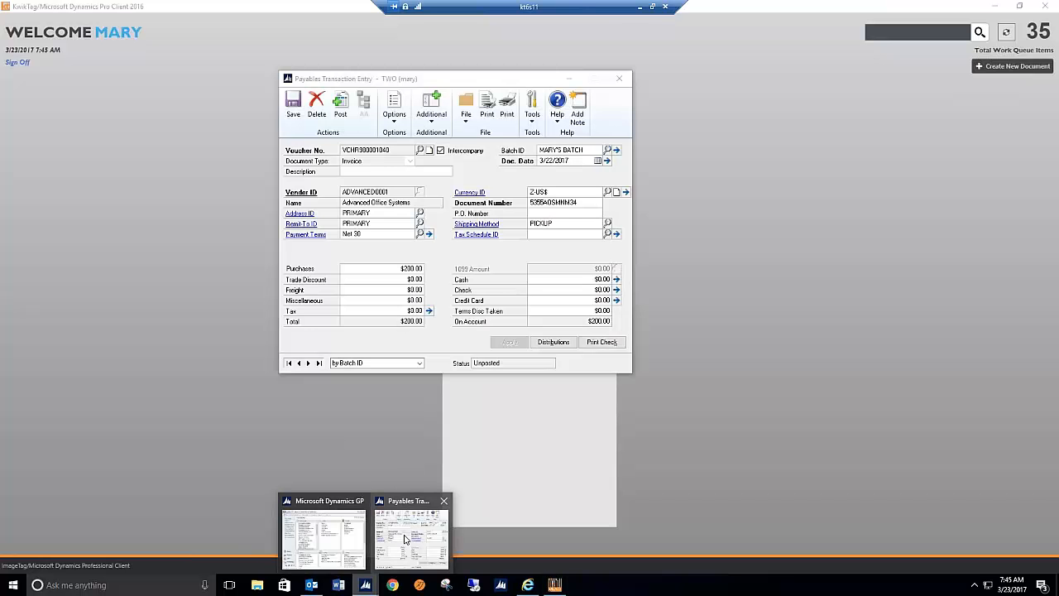
click(406, 539)
drag(506, 81, 911, 100)
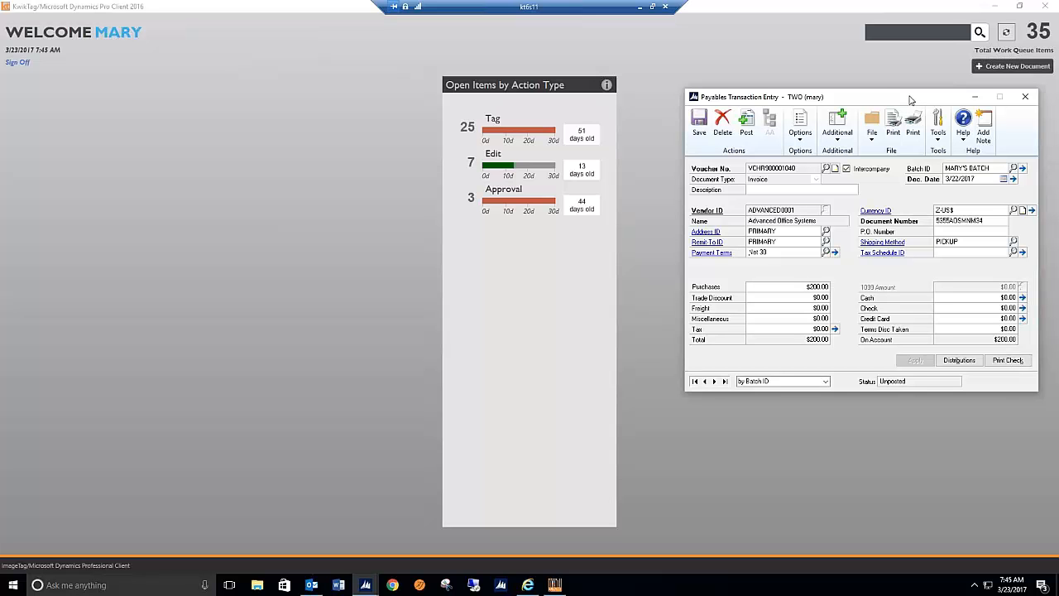
click(994, 7)
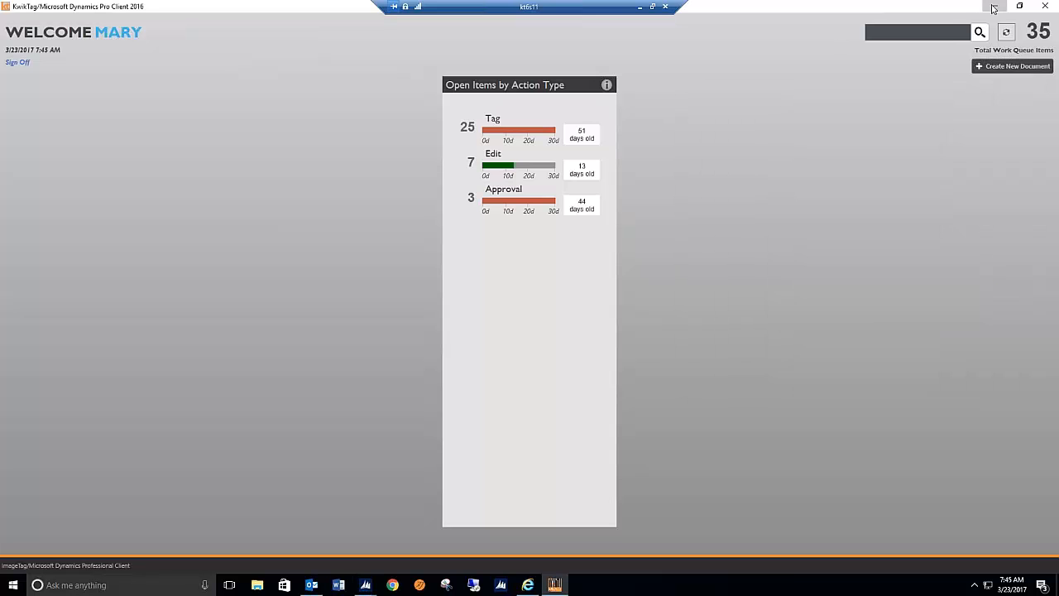
click(994, 7)
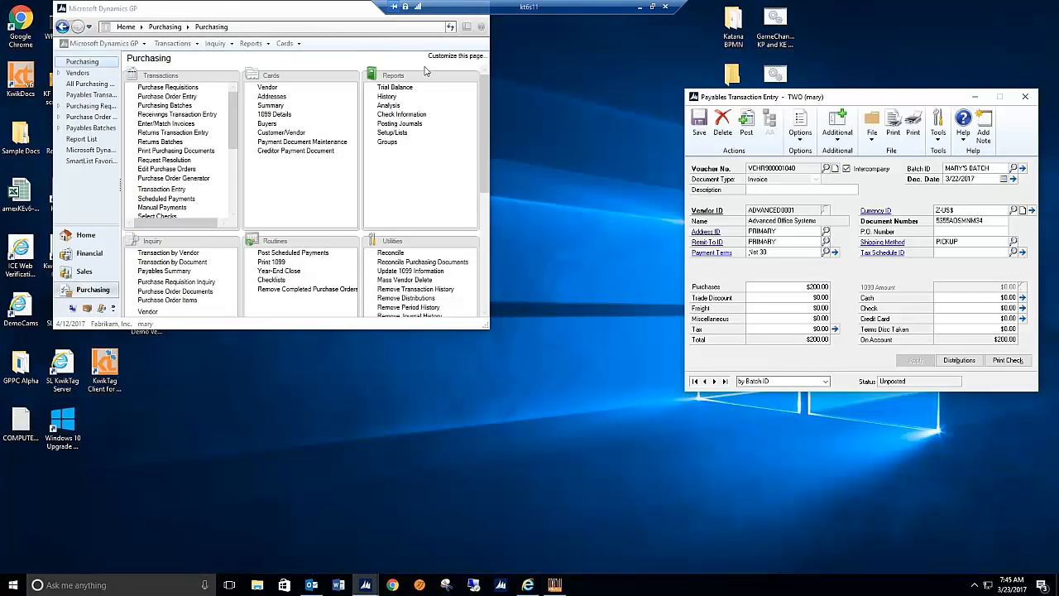
drag(487, 327, 586, 371)
drag(506, 330, 513, 478)
drag(861, 105, 754, 97)
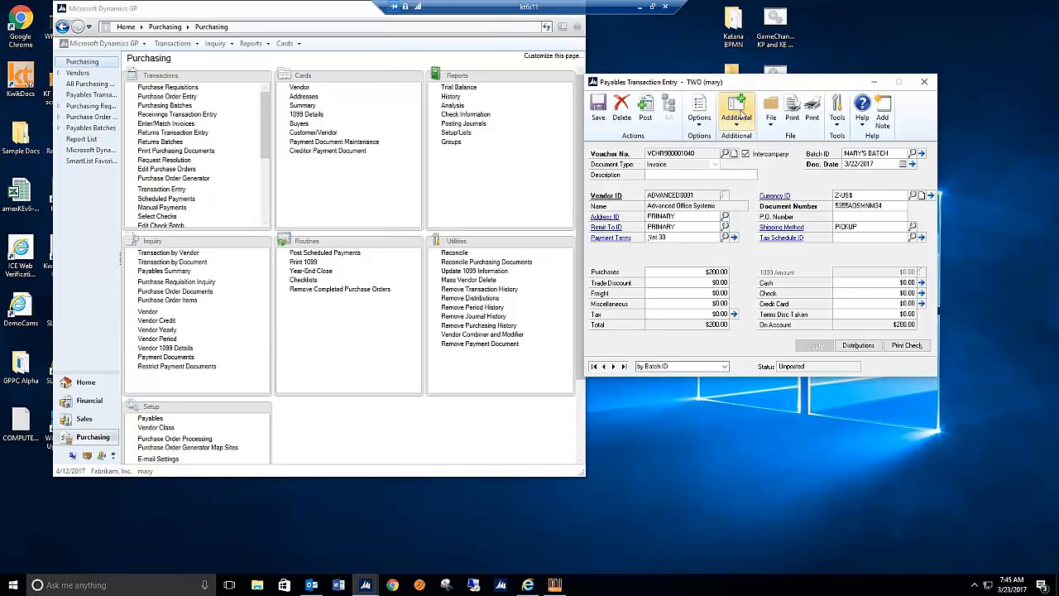
Look at the KwikTag Tag Document dialog for the current voucher and cancel it without tagging anything.
click(737, 126)
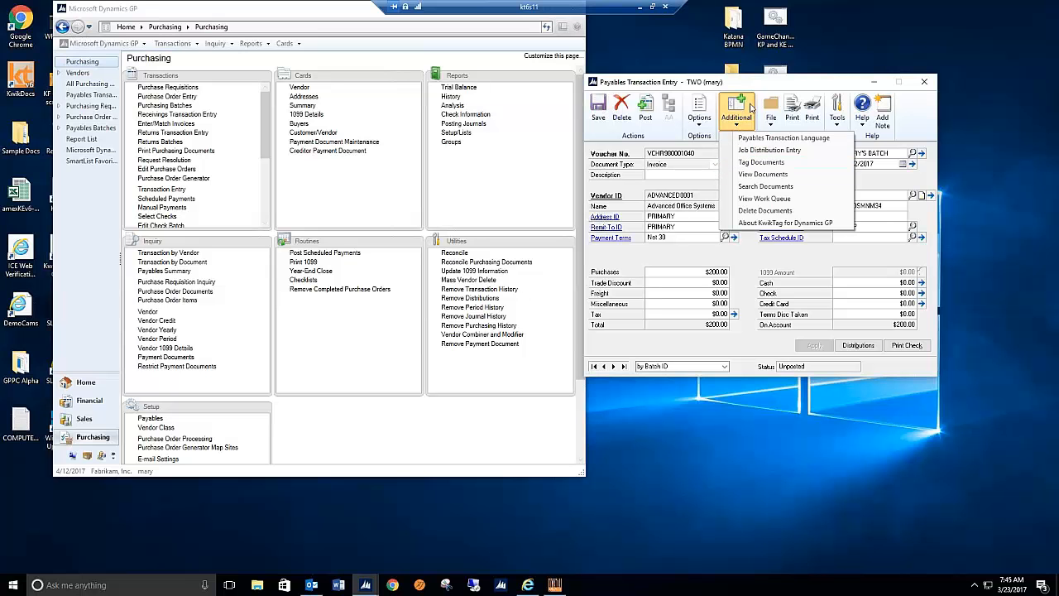
click(749, 162)
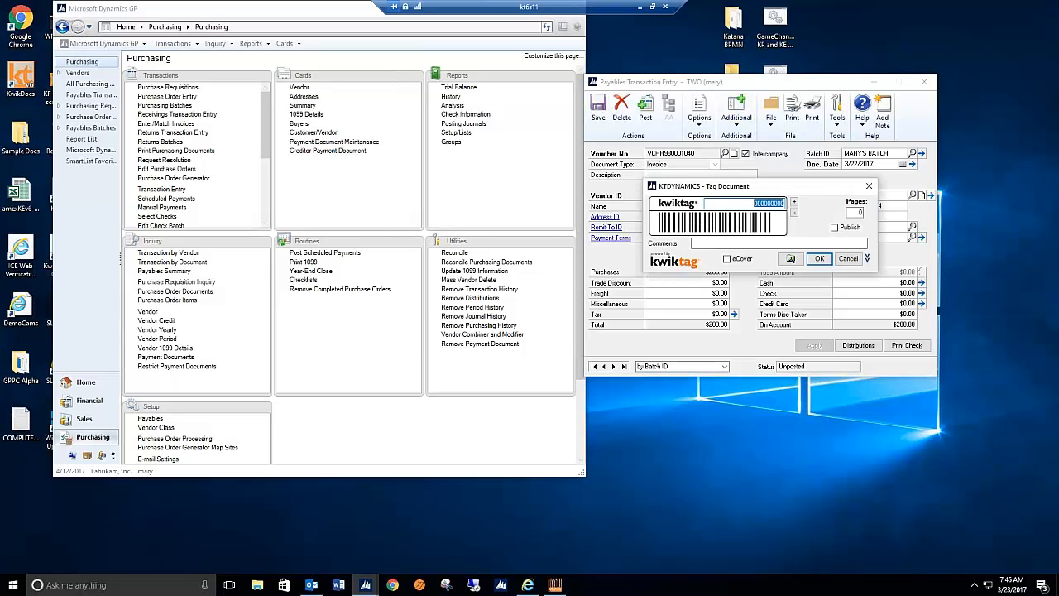
click(850, 262)
View the documents linked to the current voucher, opening both the invoice PDF and the packing slip, and close the list.
click(736, 115)
click(747, 174)
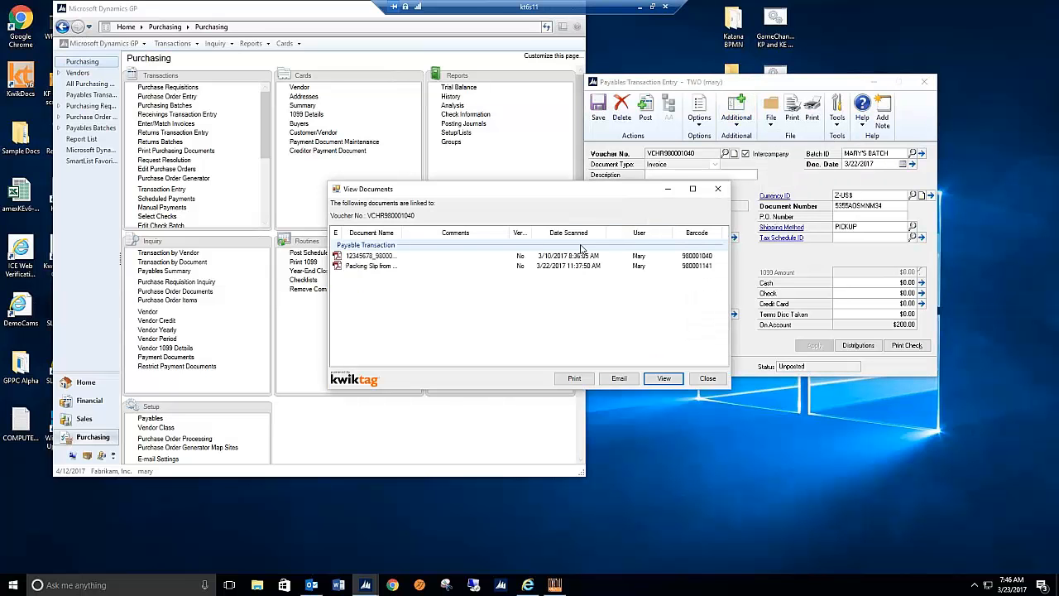
double_click(369, 258)
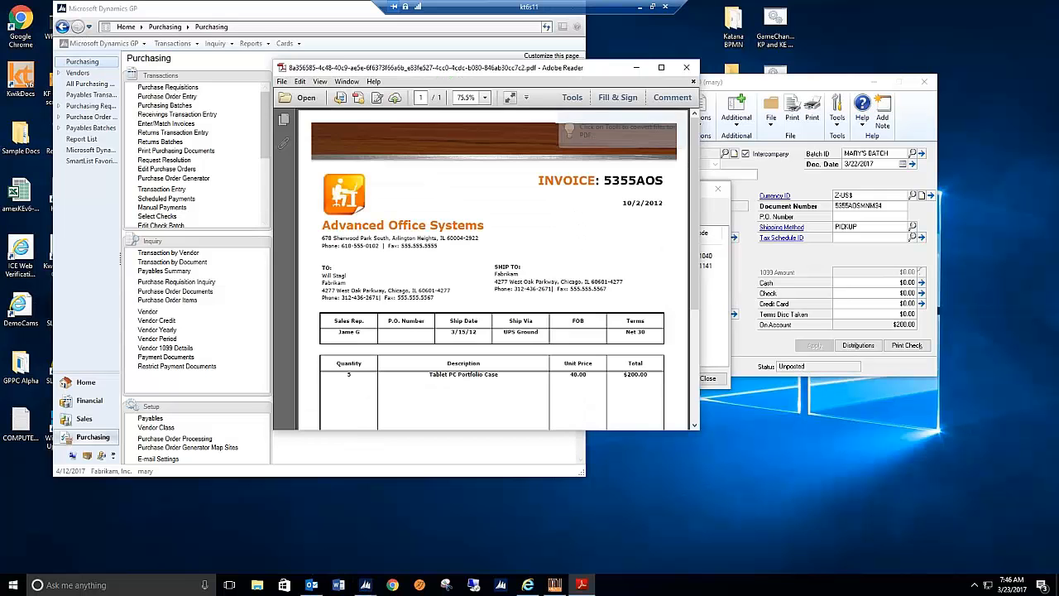
click(686, 68)
click(394, 268)
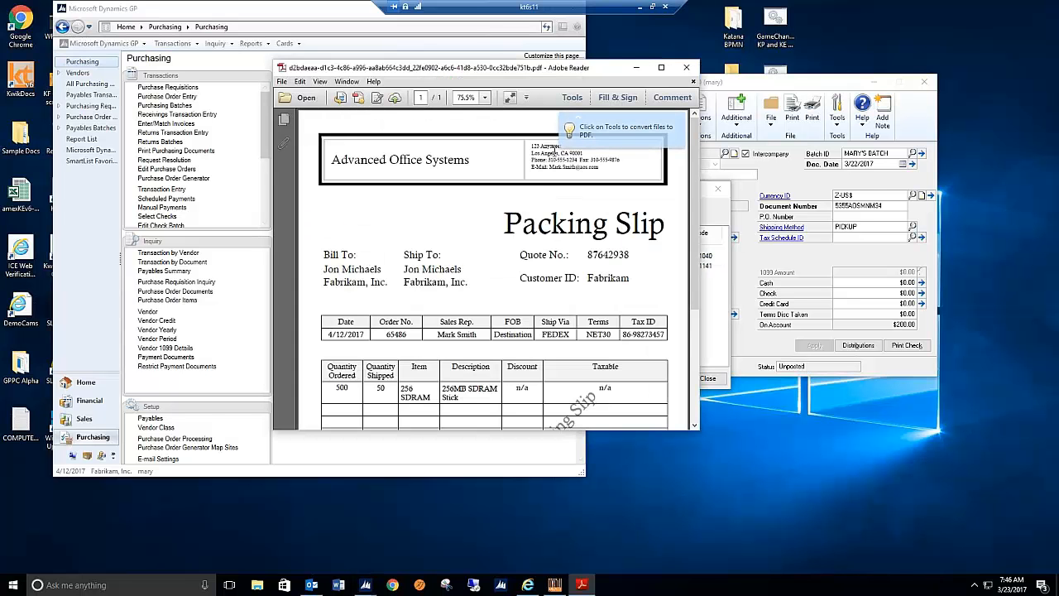
click(686, 68)
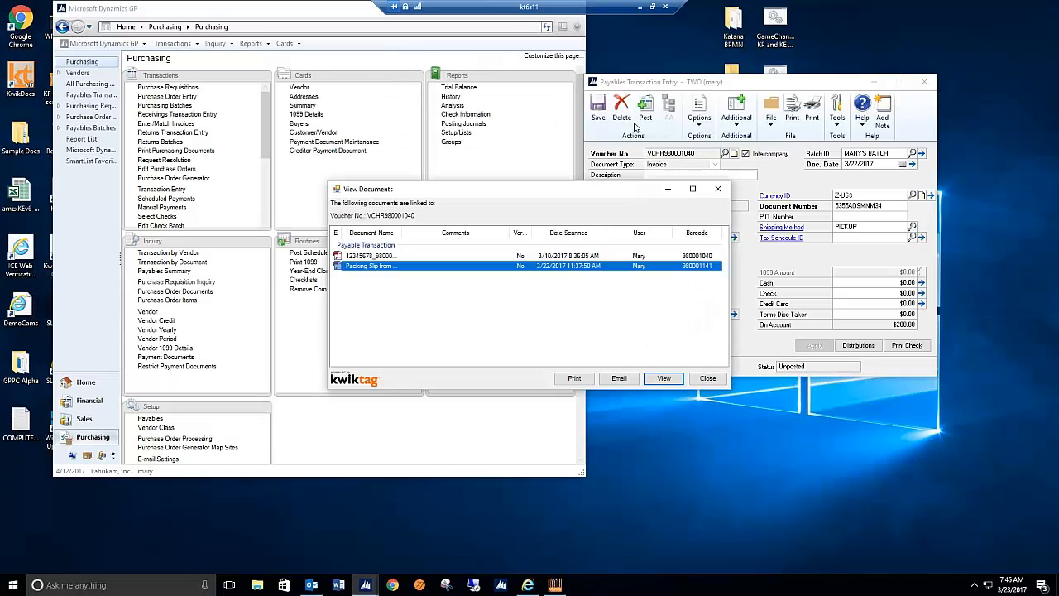
click(707, 378)
Tag "Price Quote from Advanced Office Systems.pdf" from the GPPC-PO folder to the voucher, proceeding with an empty comment.
click(737, 115)
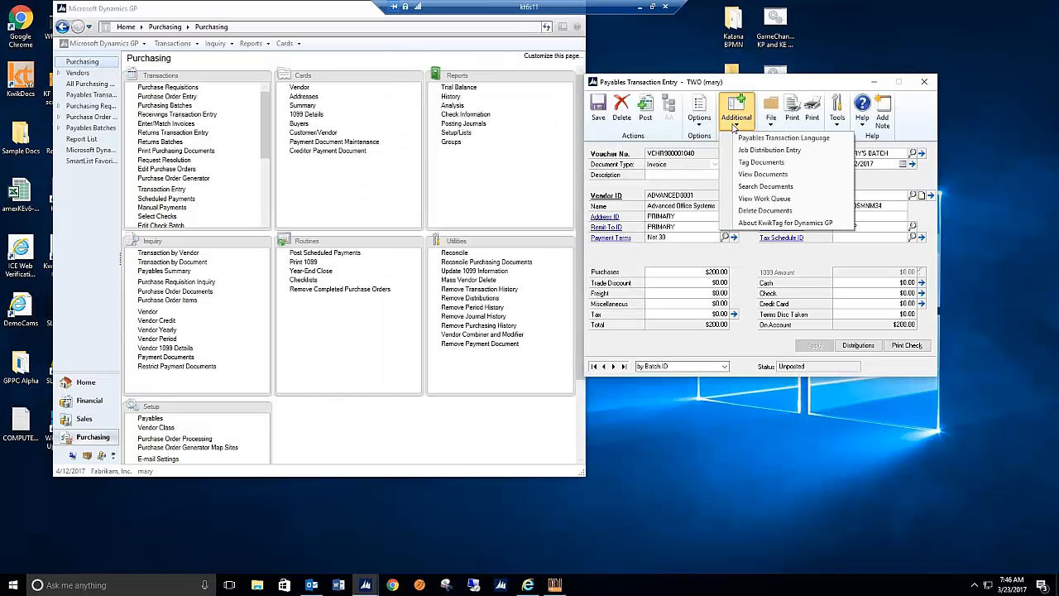
click(758, 165)
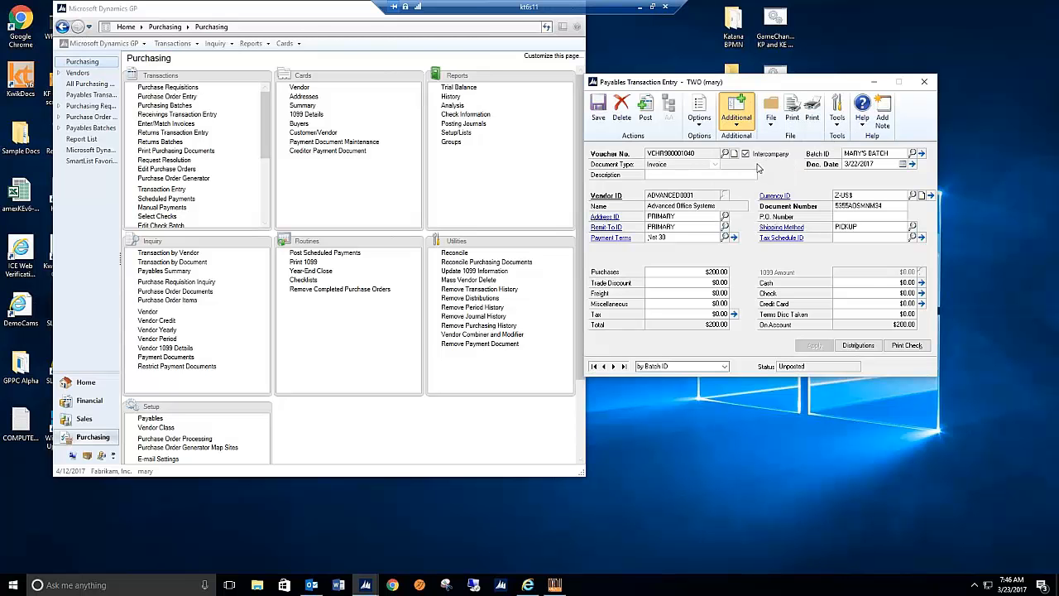
click(791, 260)
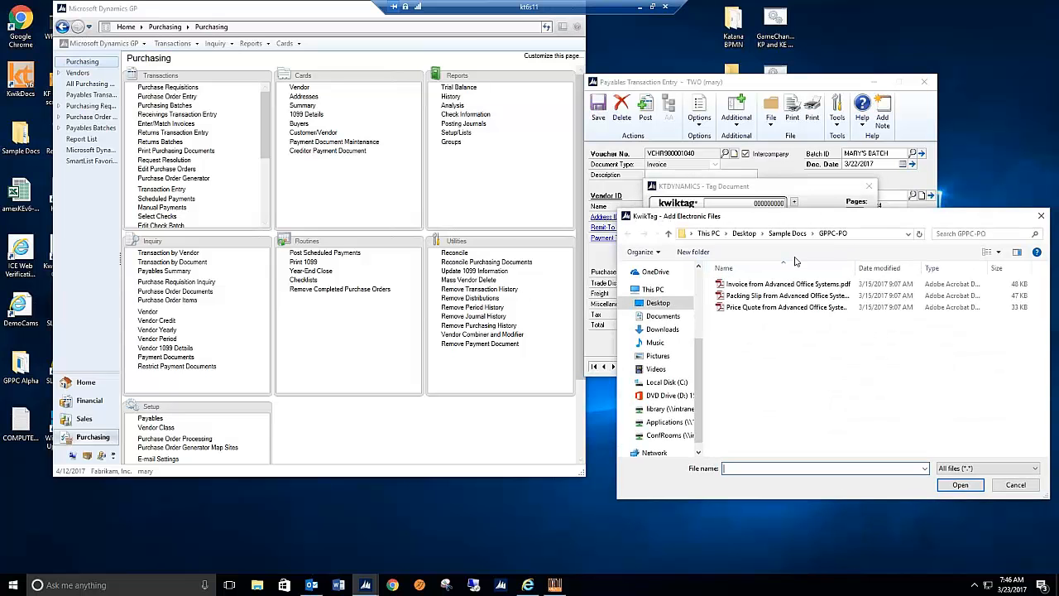
click(736, 376)
drag(733, 341, 703, 226)
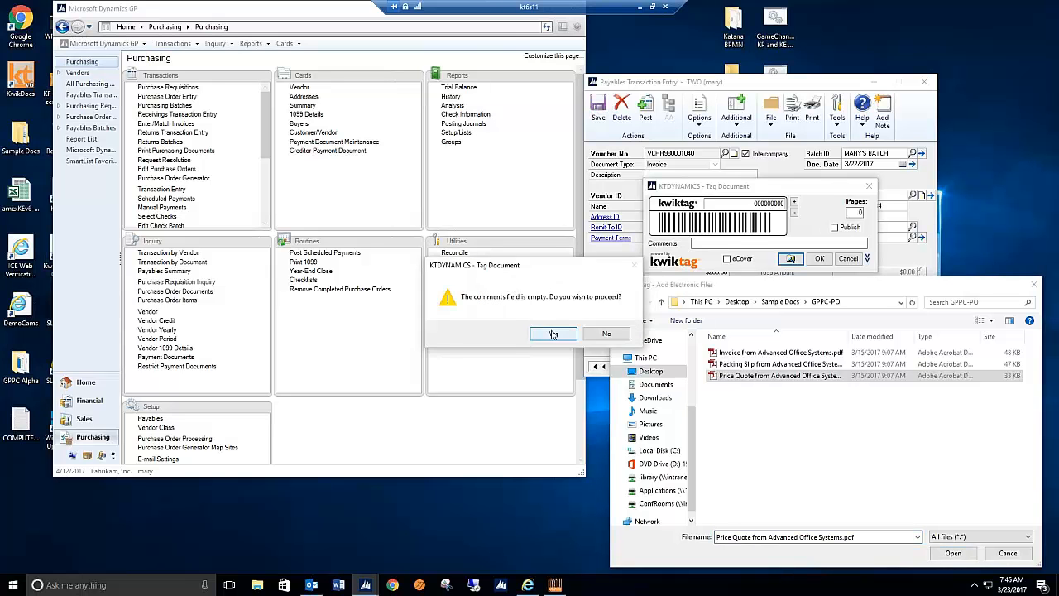
click(552, 333)
click(570, 346)
click(999, 554)
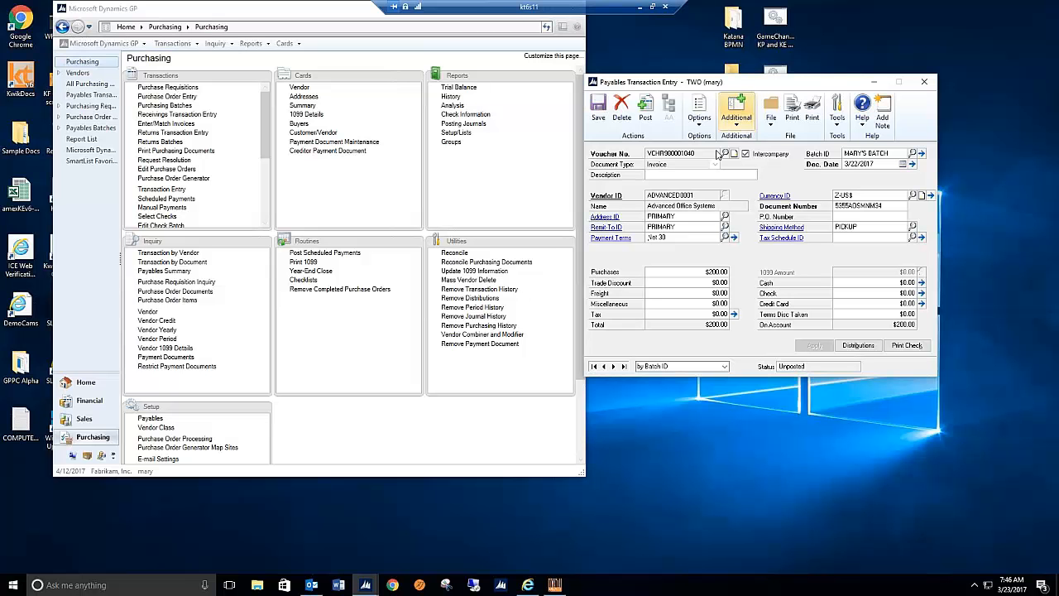
Switch to the KwikTag client dashboard and set the threshold amount for the Tag action type to 30.
click(554, 585)
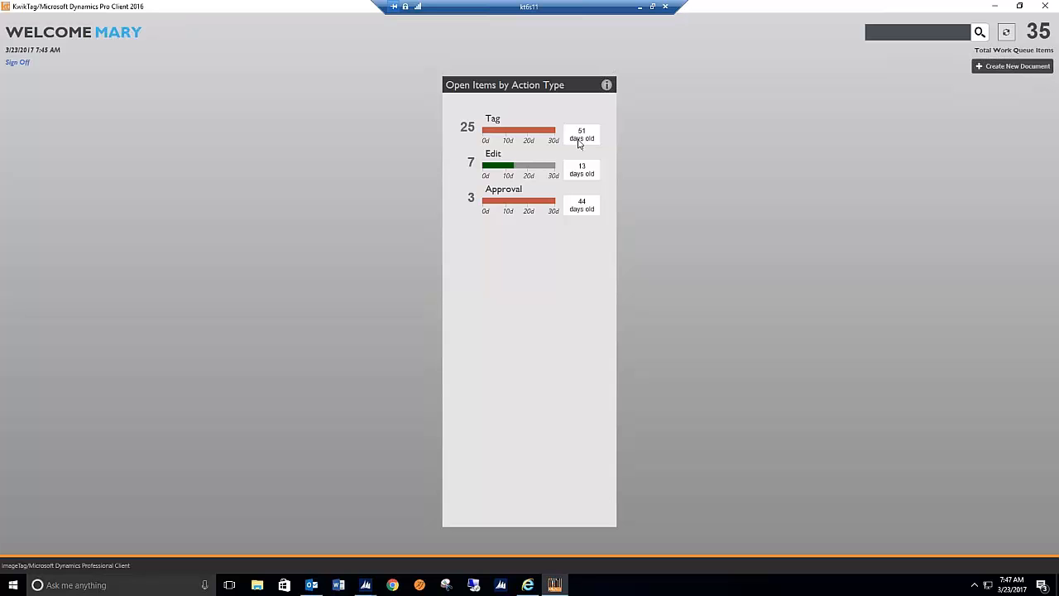
click(539, 136)
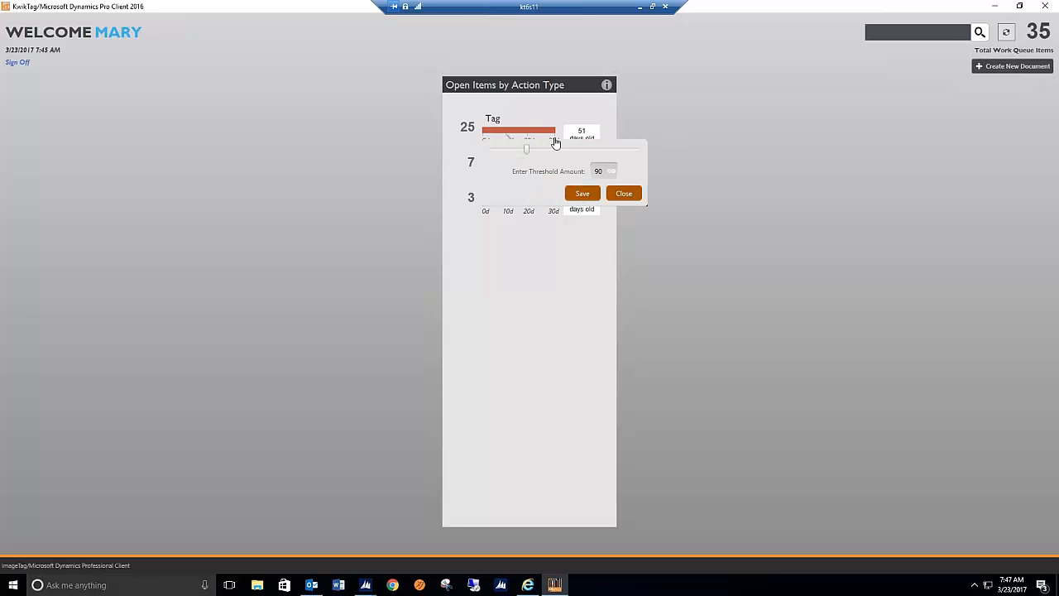
double_click(598, 172)
text(30)
click(580, 196)
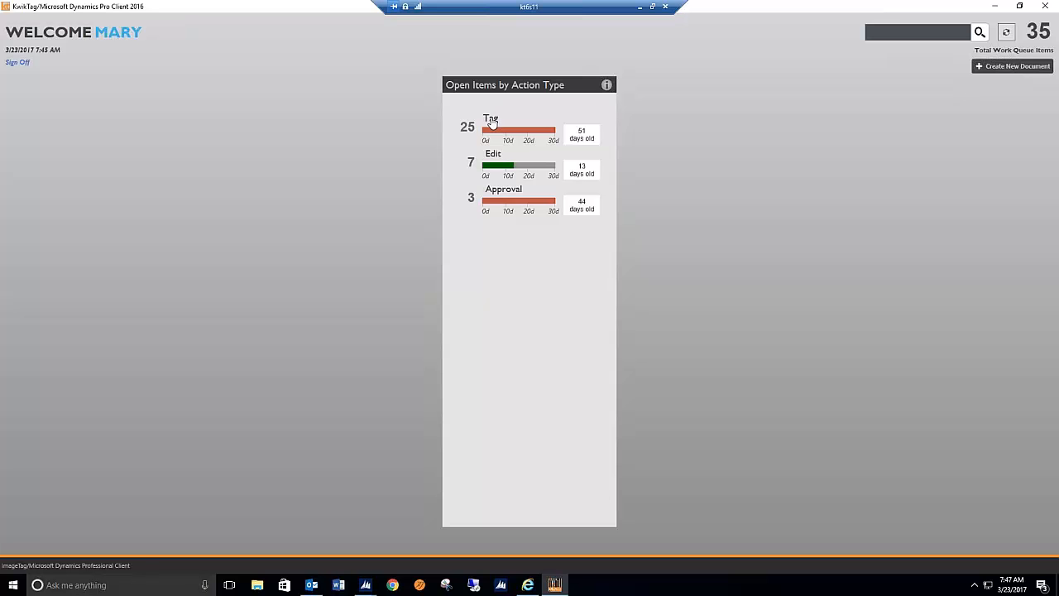
Open the Tag work queue and preview several uploaded or emailed invoices, ending on item 980001079.
click(491, 122)
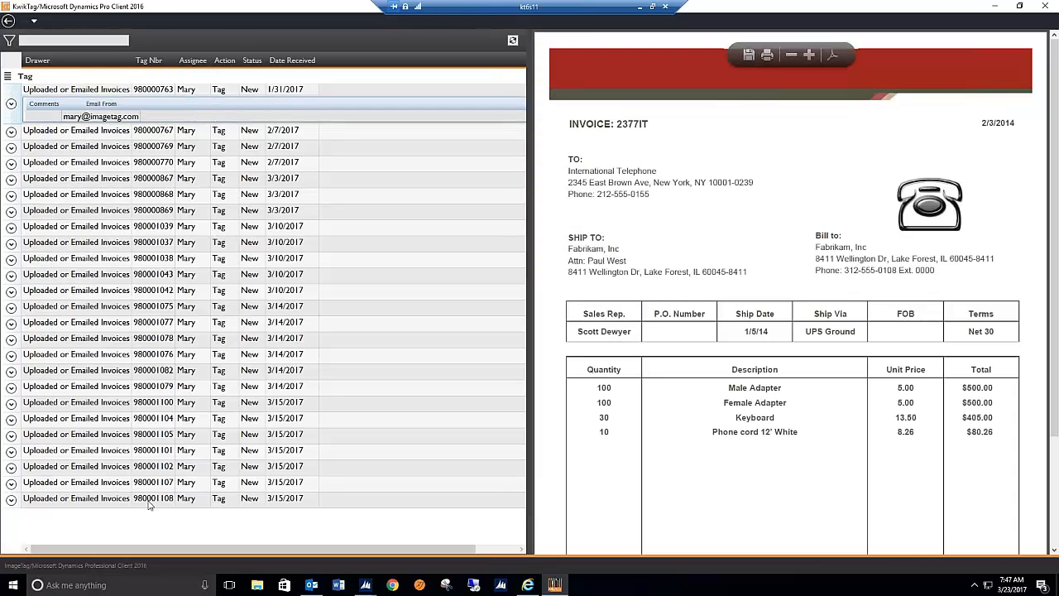
click(148, 503)
click(150, 451)
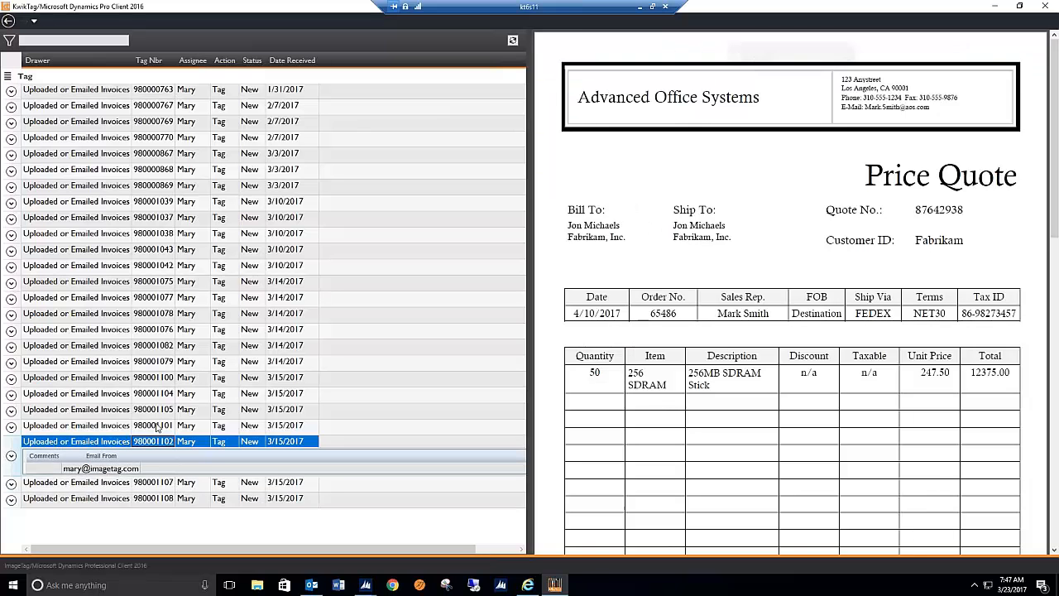
click(153, 424)
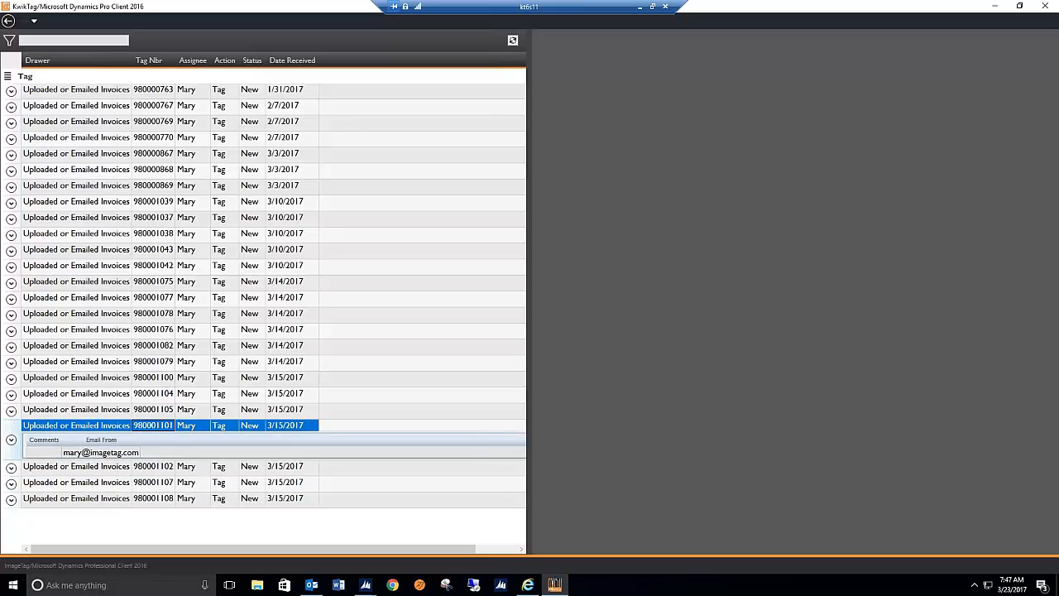
click(159, 411)
click(156, 395)
click(154, 362)
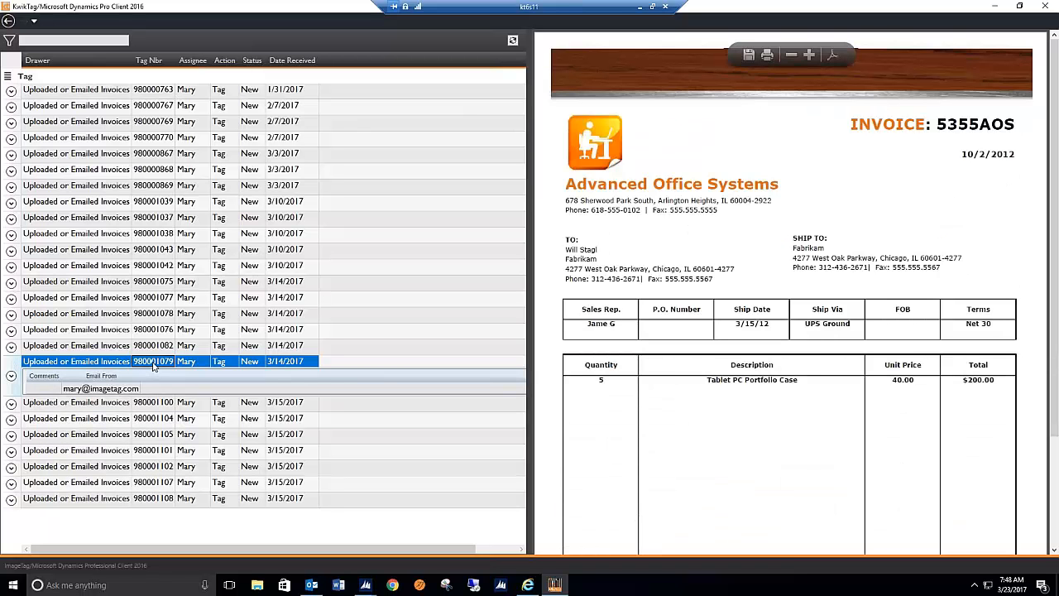
right_click(153, 364)
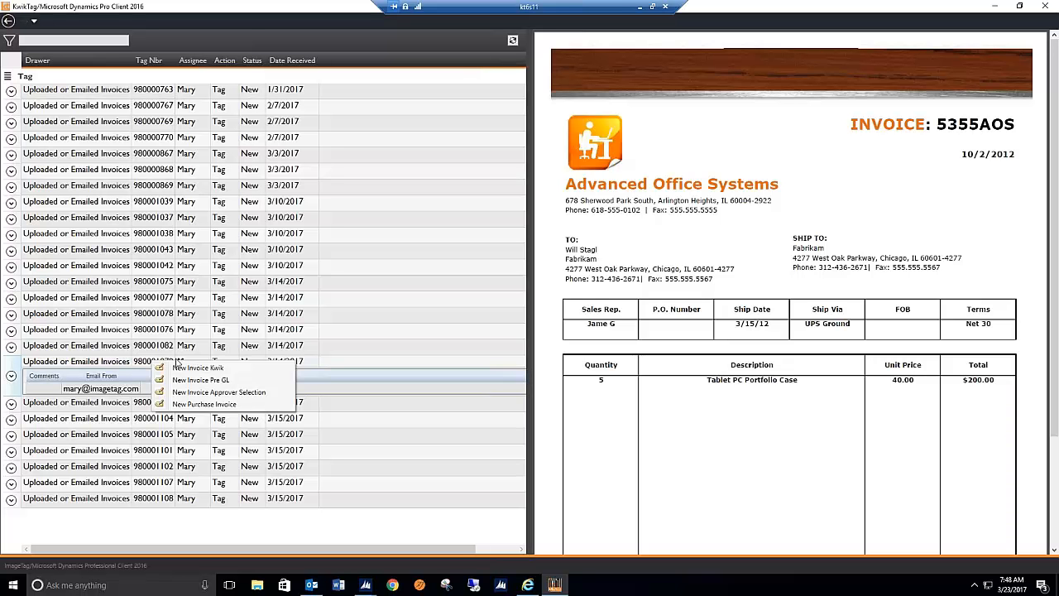
click(187, 392)
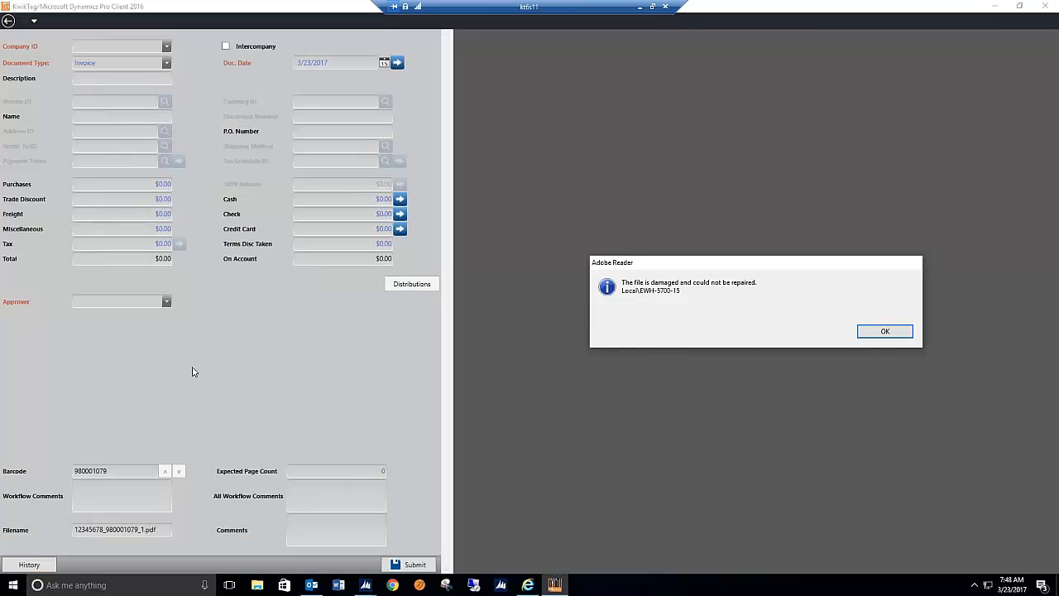
click(859, 335)
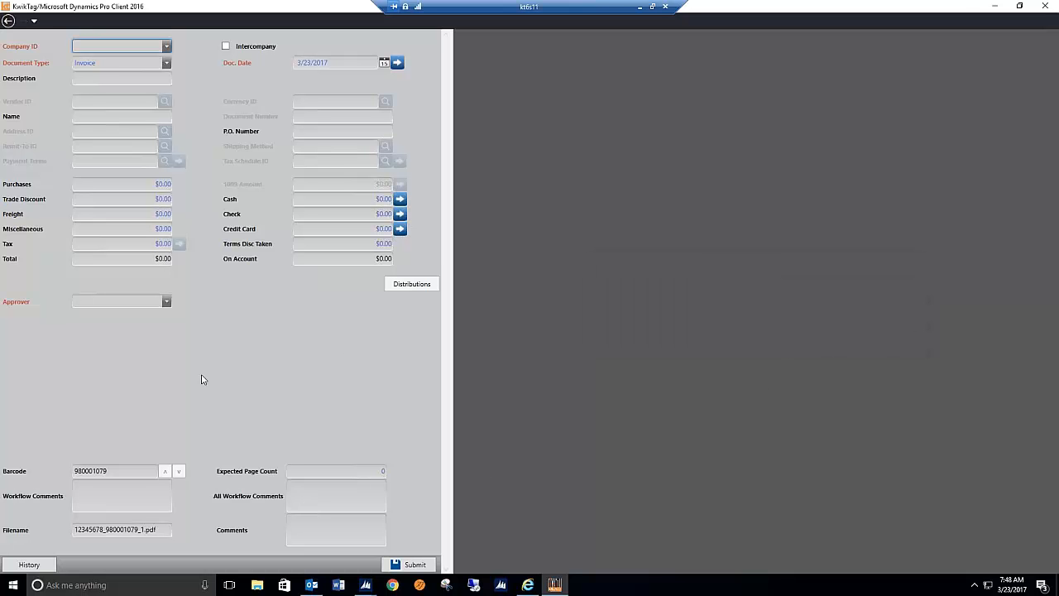
click(34, 23)
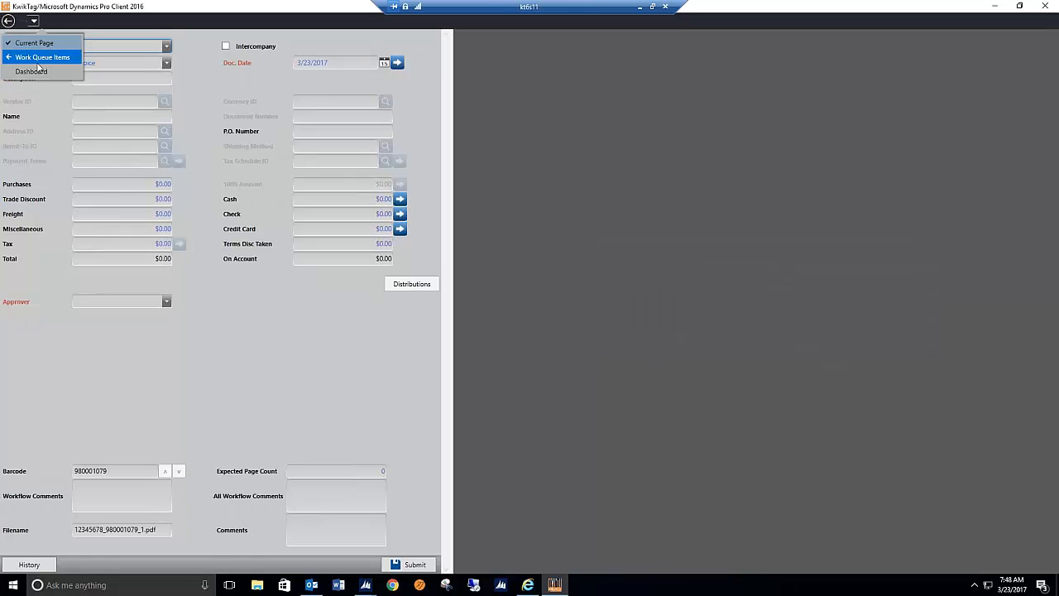
click(36, 60)
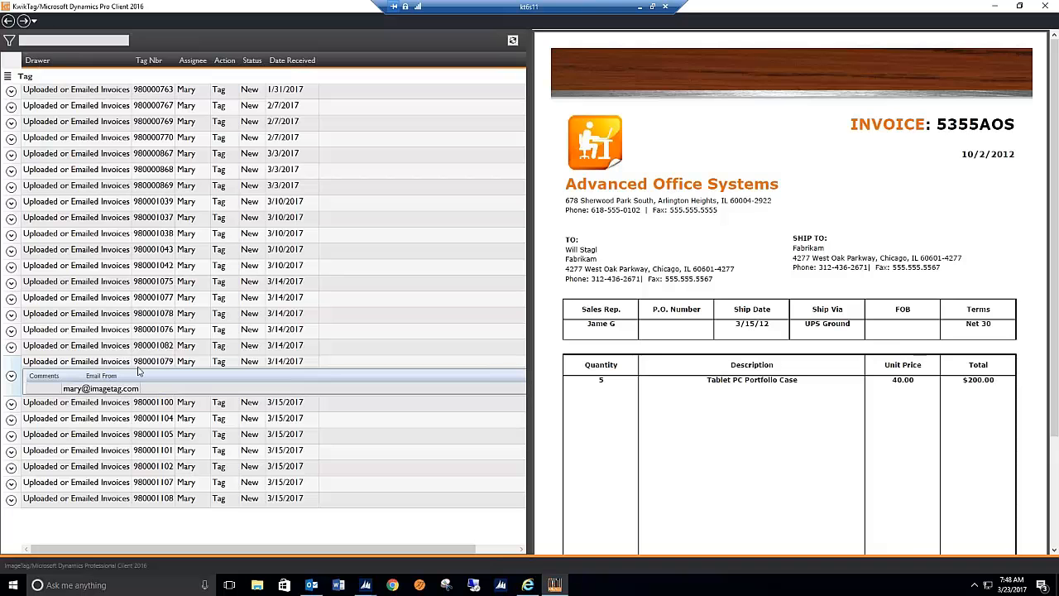
Start a New Invoice Approver Selection entry from work queue item 980001082.
click(139, 362)
click(150, 346)
right_click(151, 347)
click(175, 378)
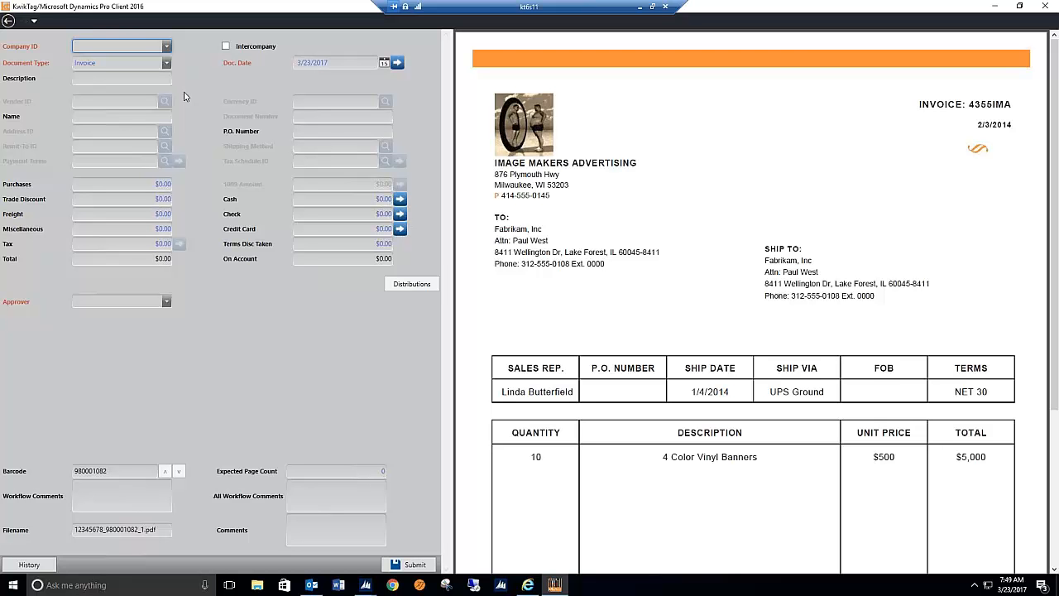
Set the invoice's company to Fabrikam, Inc. and choose Image Makers Advertising as the vendor by filtering for "ima".
click(166, 47)
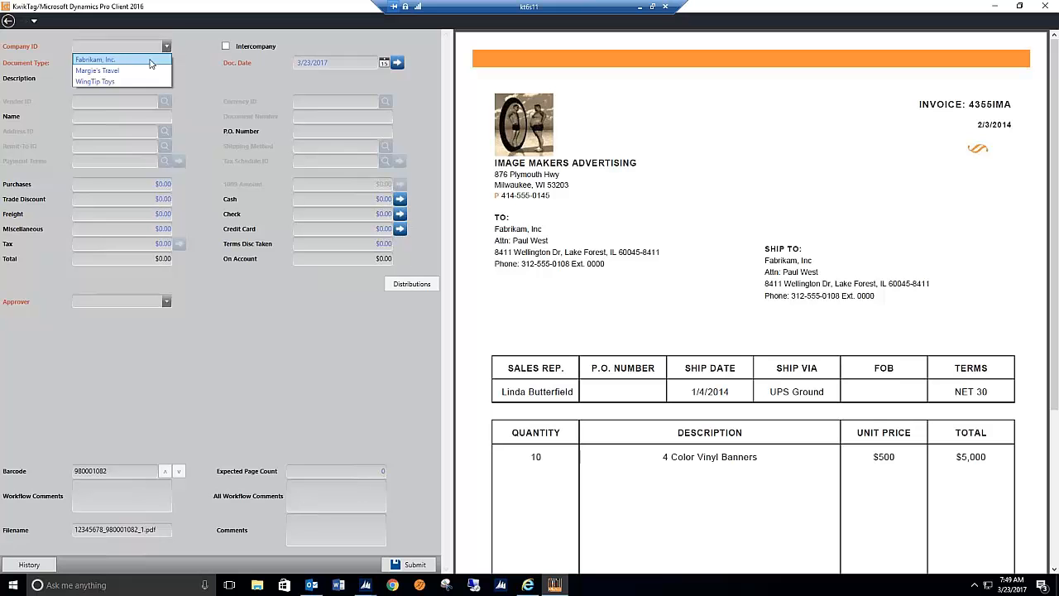
click(129, 61)
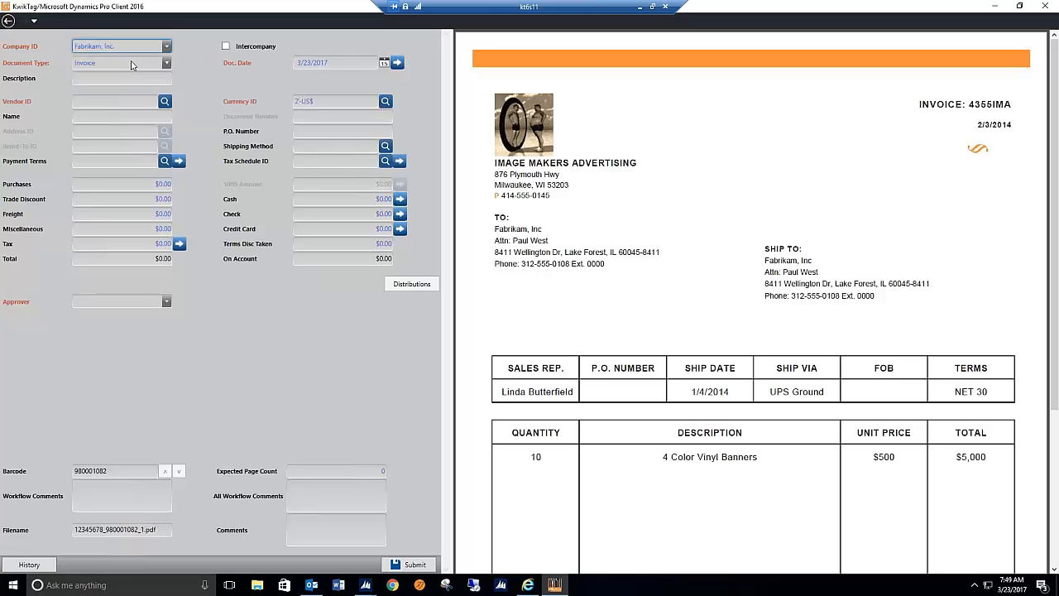
click(165, 101)
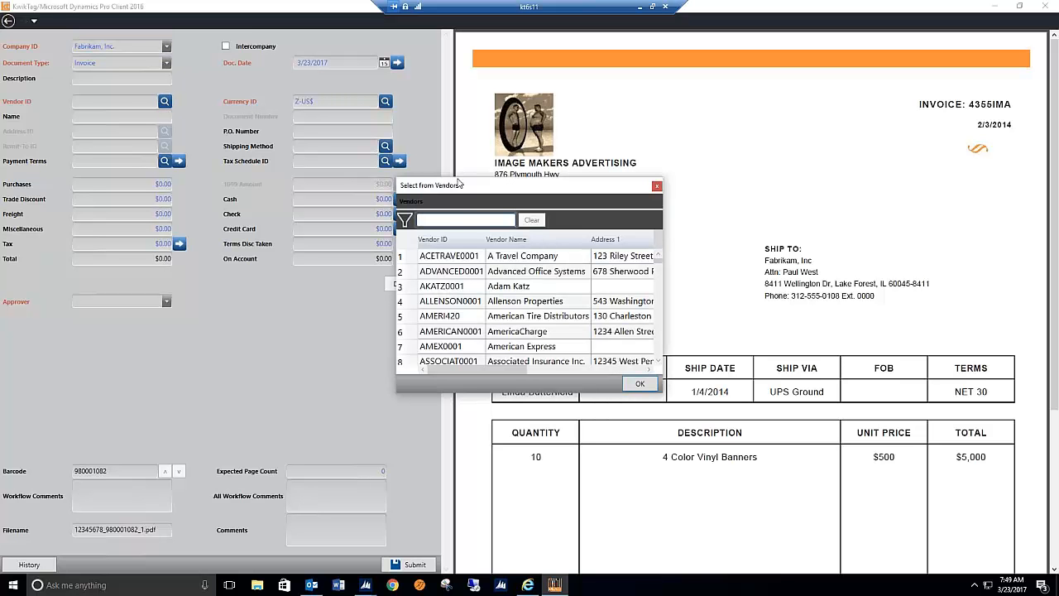
text(imae)
key(BackSpace)
double_click(500, 256)
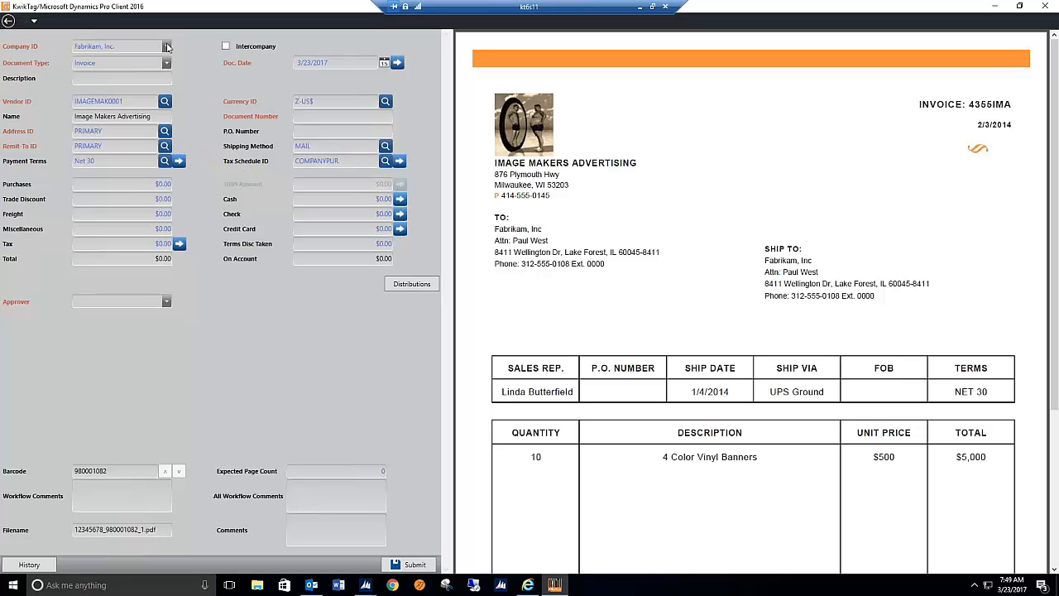
Reselect Fabrikam, Inc. as the company and examine the vendor lookup with its address columns, accepting Image Makers Advertising.
click(166, 47)
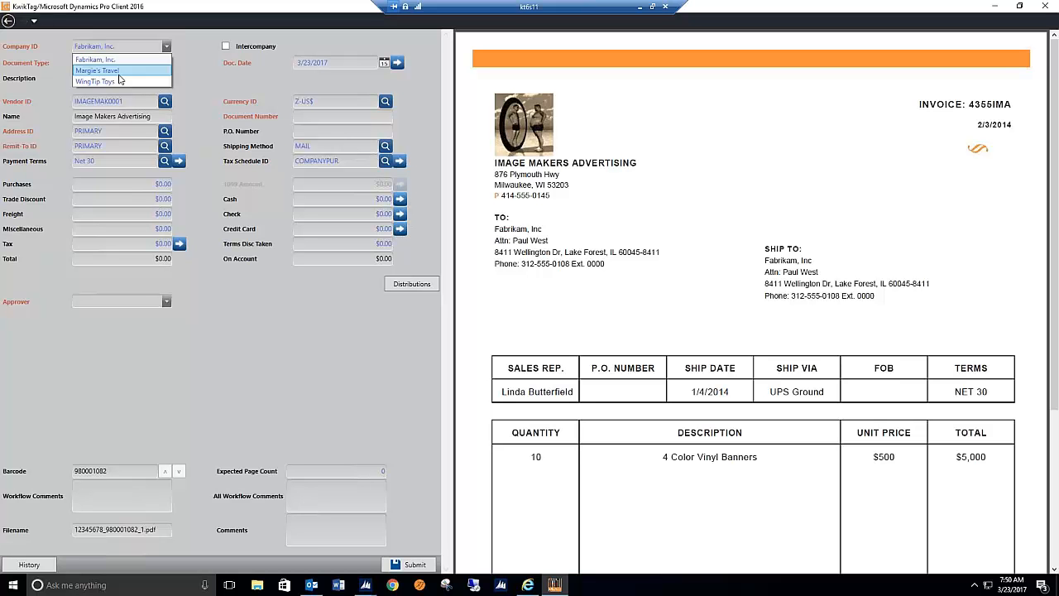
click(122, 64)
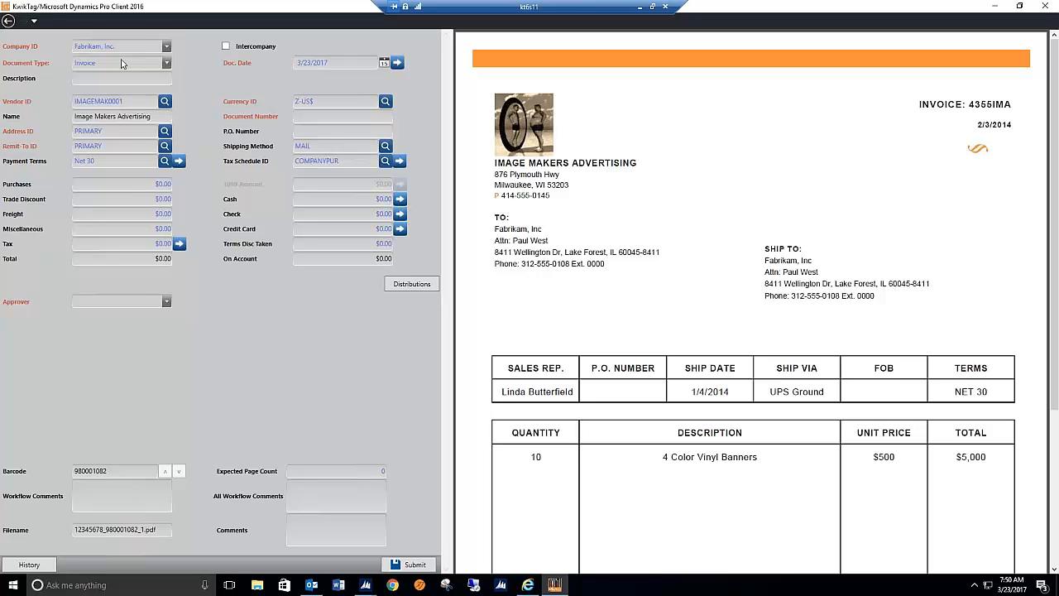
click(164, 102)
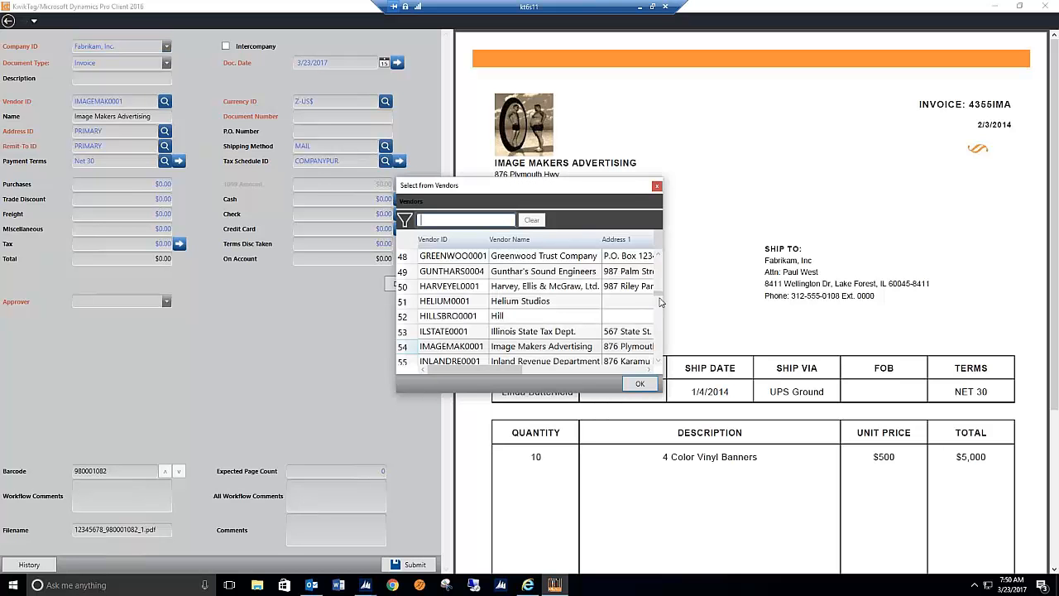
drag(663, 303, 954, 305)
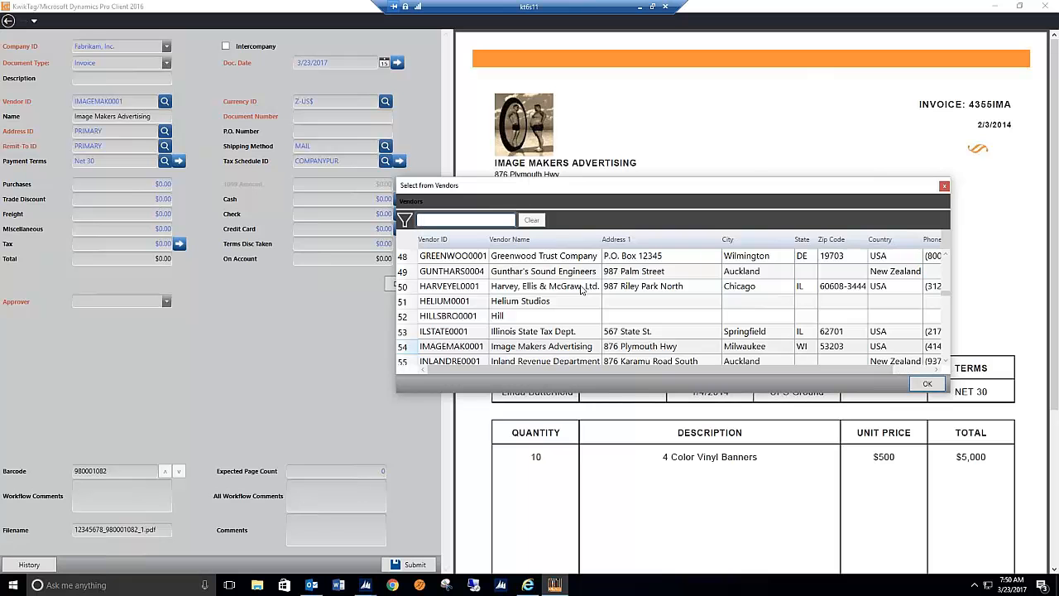
click(929, 386)
Enter 4355IMA-MM2303 as the document number, using the number from the invoice image, and set Purchases to 5,000.
double_click(987, 106)
key(ctrl+c)
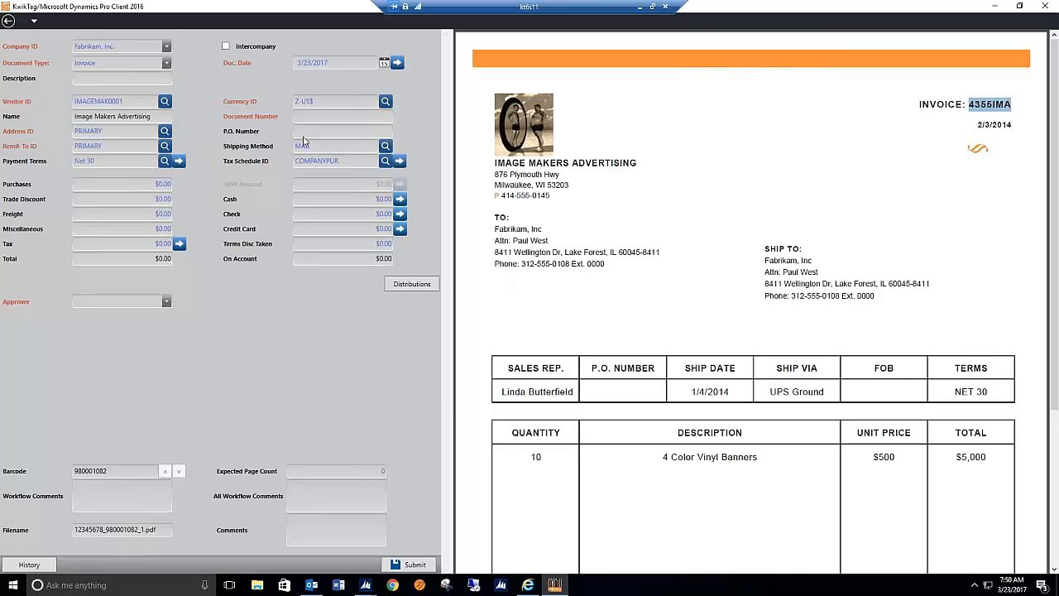
click(324, 118)
key(ctrl+v)
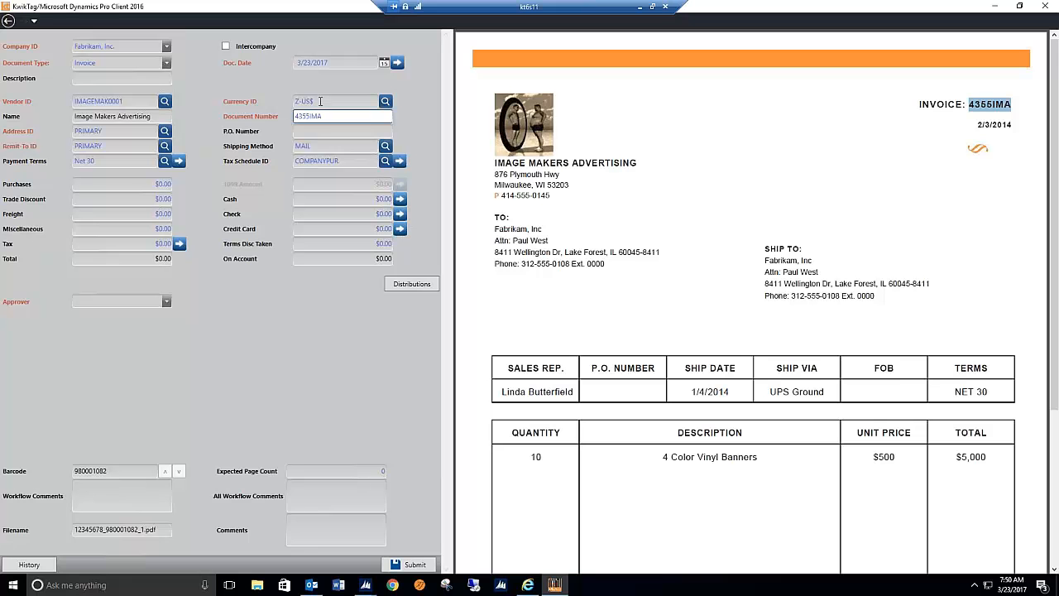
text(-MM2303)
click(154, 185)
text(5,000)
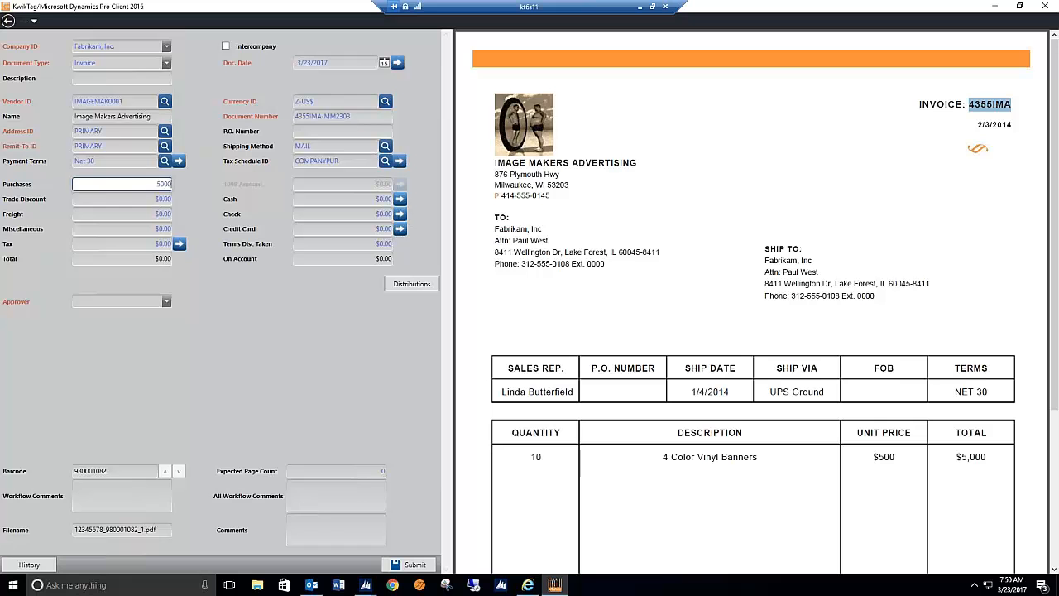
key(Tab)
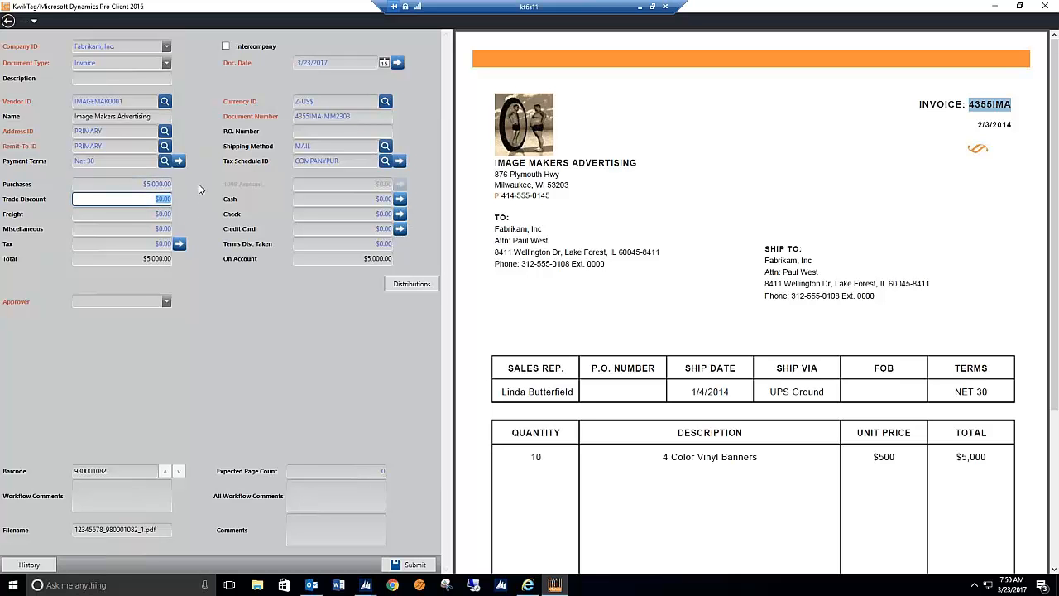
click(235, 284)
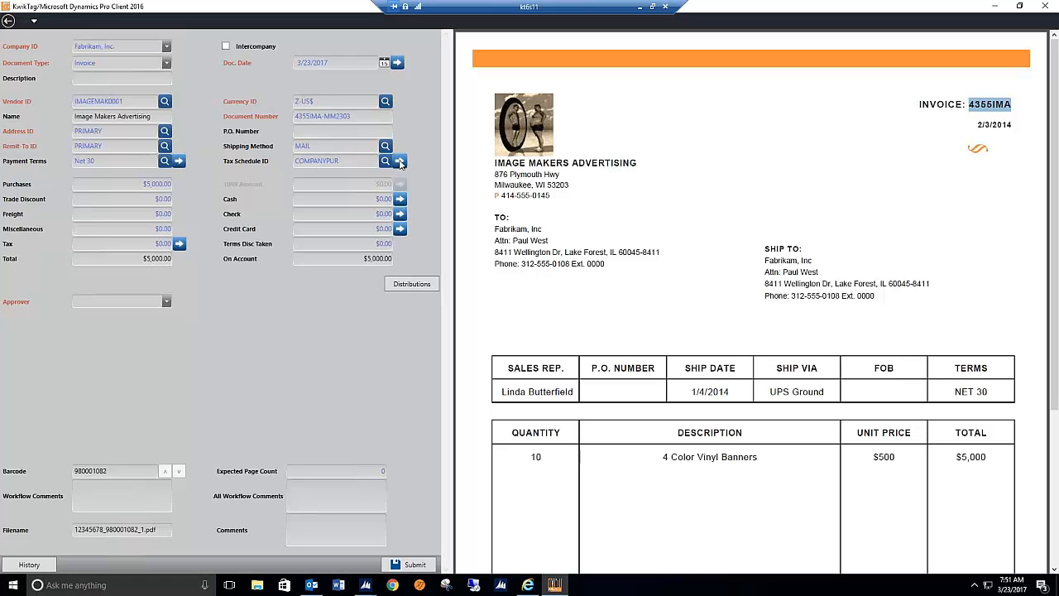
Examine the currencies available for the invoice and close the list without applying a selection.
click(384, 101)
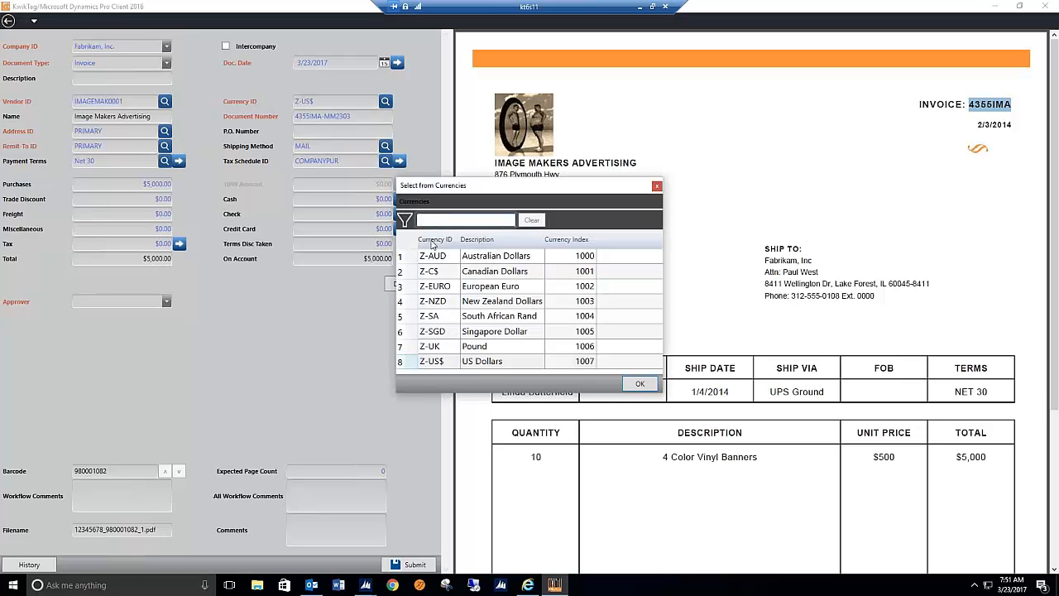
click(495, 350)
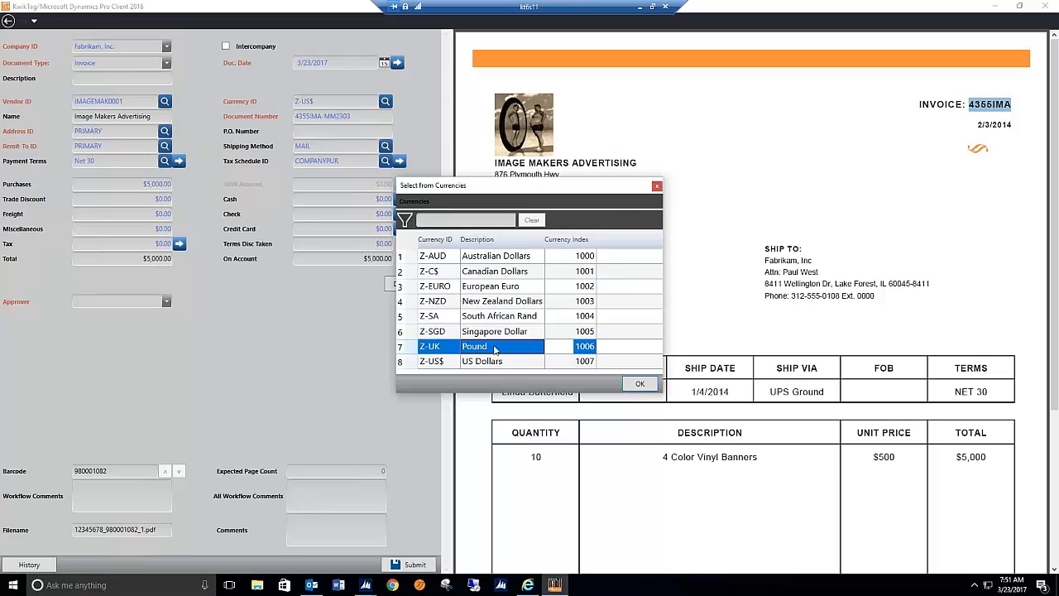
click(657, 185)
Check the payables tax schedule entry and set the invoice's tax schedule to ALL DETAILS.
click(399, 161)
click(602, 334)
click(384, 162)
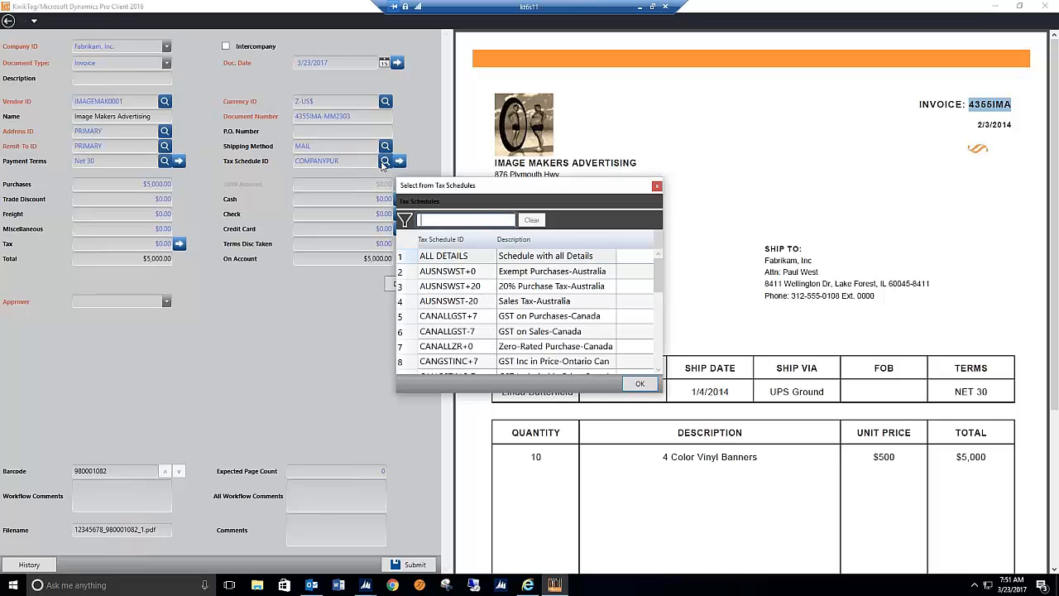
click(635, 384)
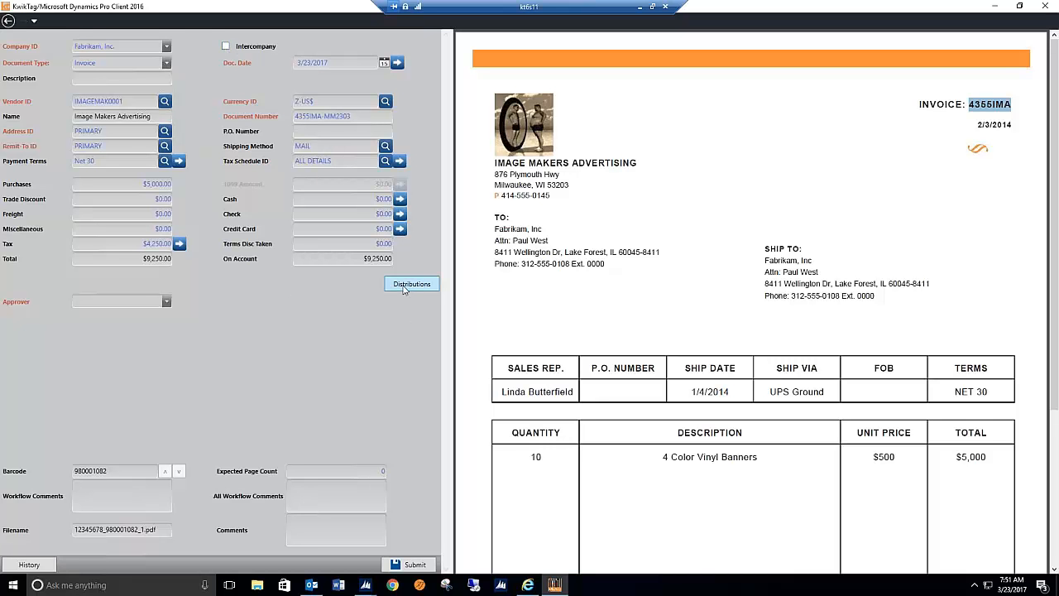
Review the invoice's tax detail lines and try to reset them to their defaults.
click(180, 245)
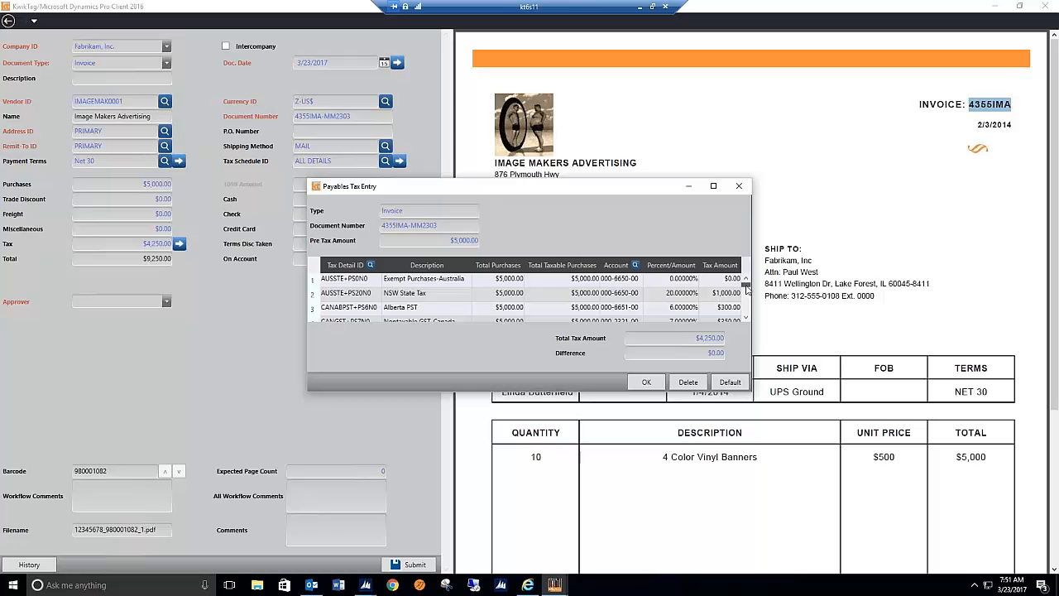
drag(747, 285, 749, 306)
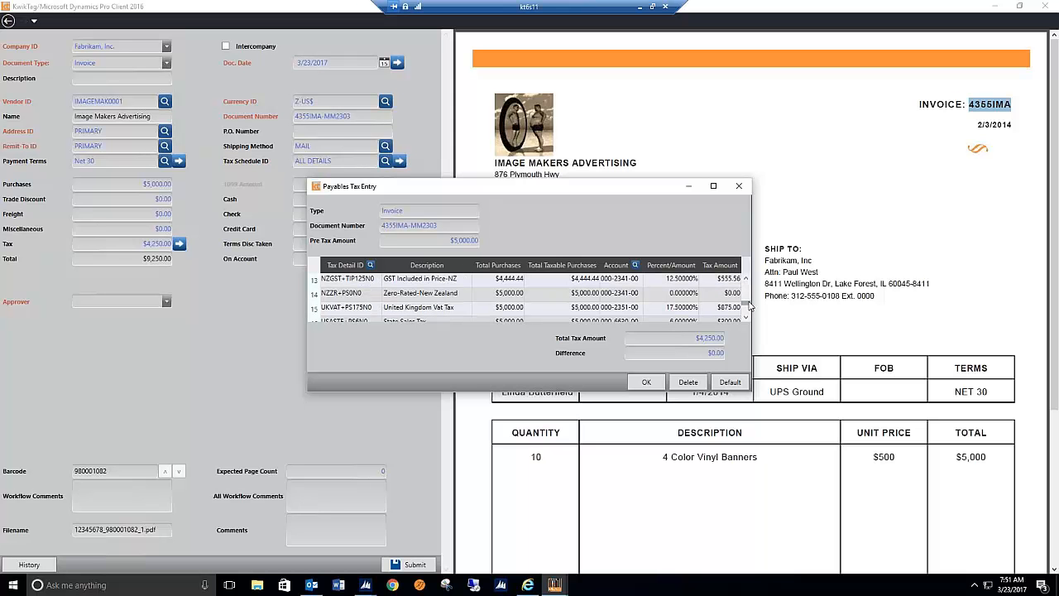
click(728, 383)
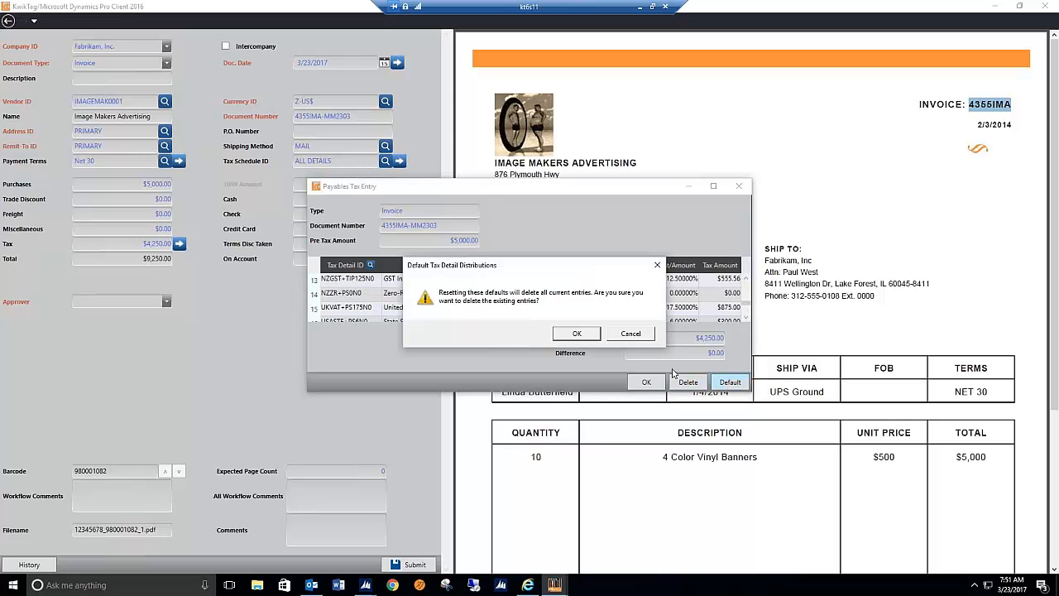
click(569, 334)
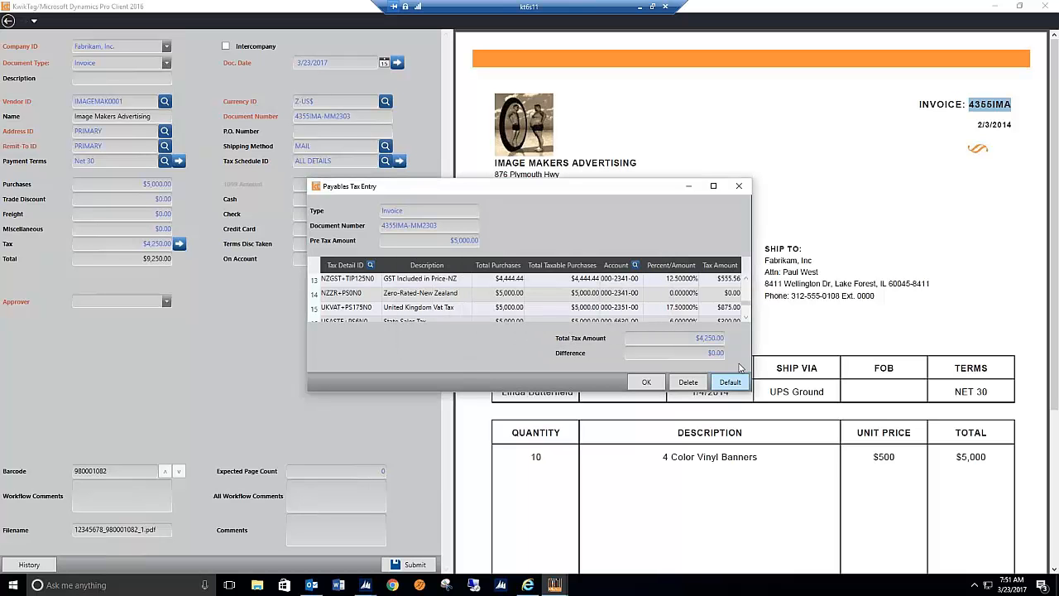
click(738, 185)
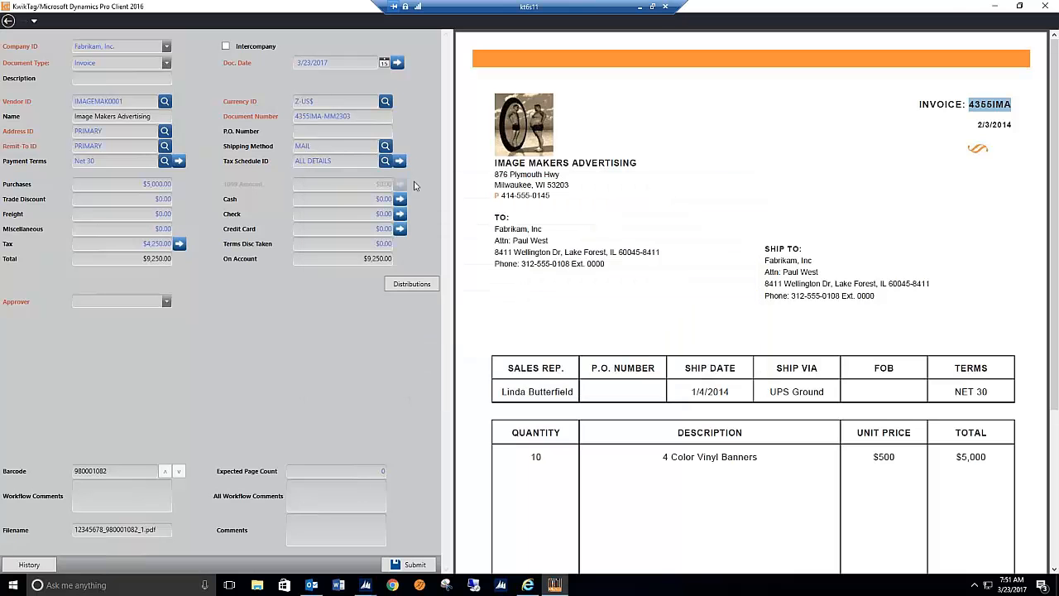
Inspect the purchase, freight and miscellaneous tax schedules and the list of available tax schedules.
click(399, 161)
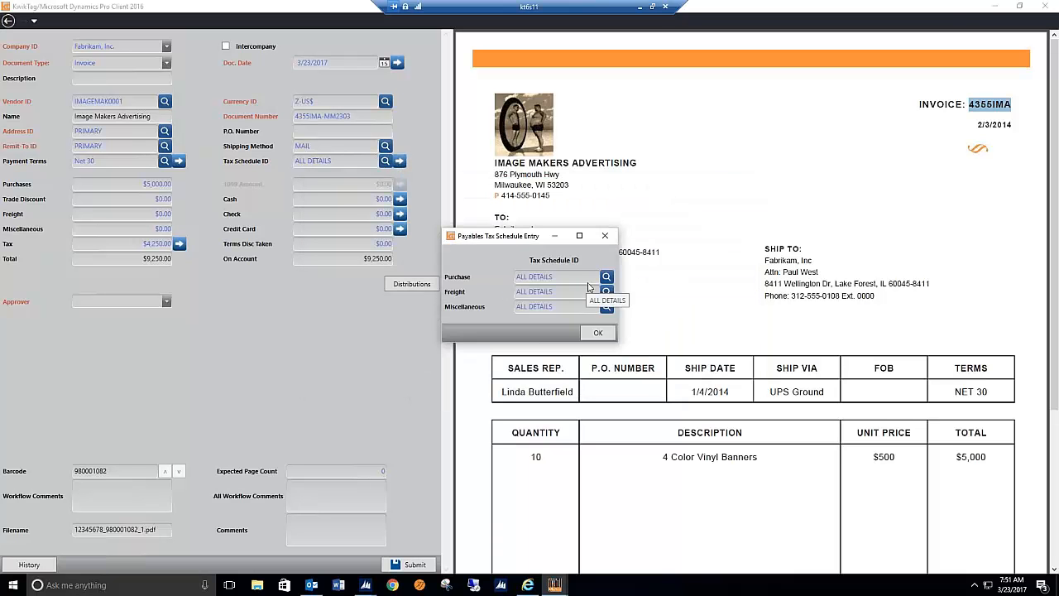
click(597, 332)
click(385, 161)
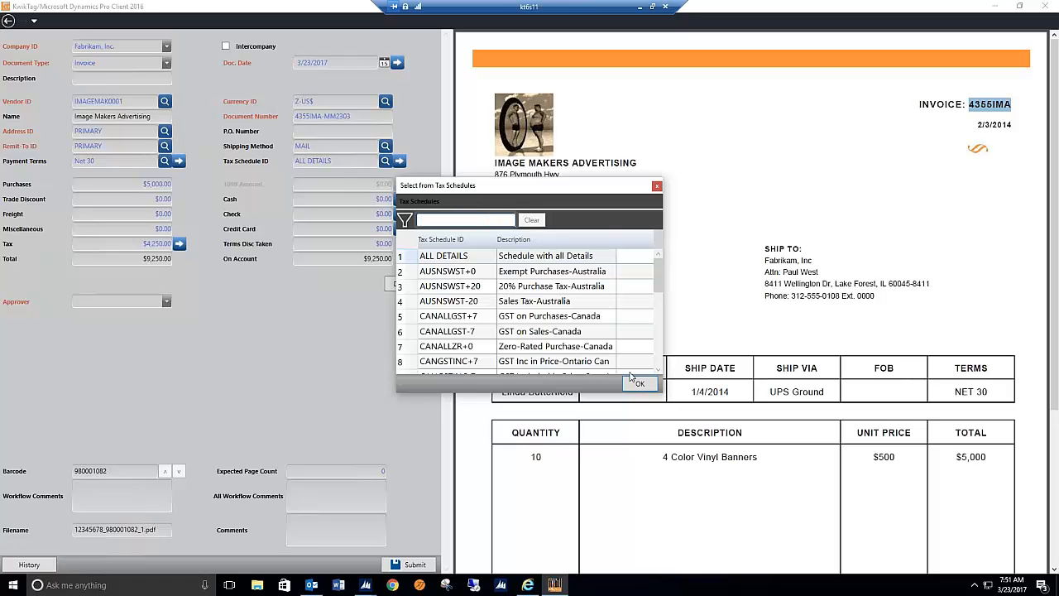
click(656, 187)
Abandon the current entry and start a fresh New Invoice Approver Selection entry for work queue item 980001082.
click(34, 24)
click(29, 57)
right_click(121, 349)
click(164, 380)
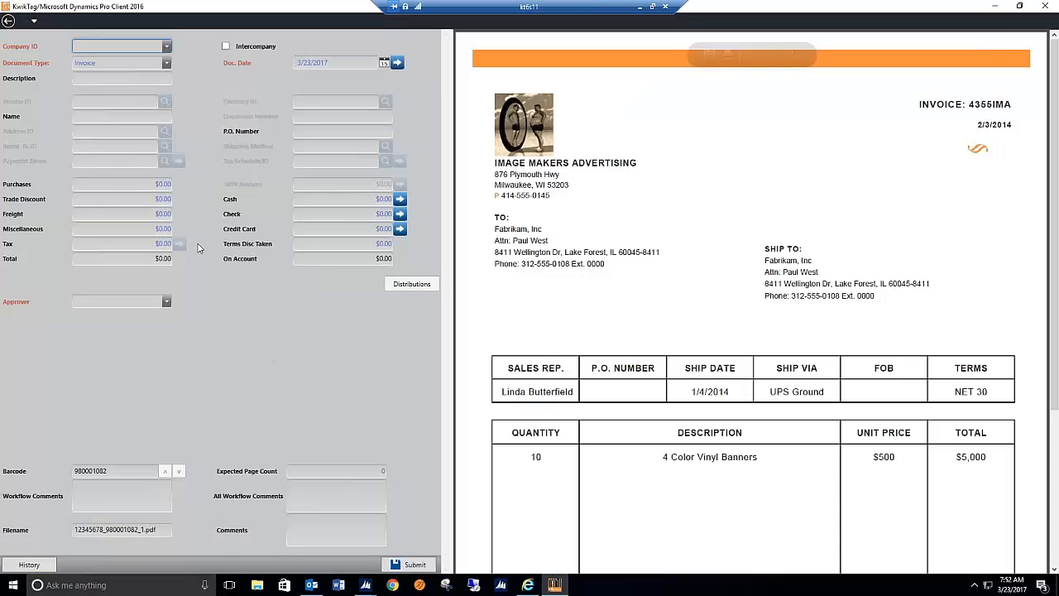
Set the company to Fabrikam, Inc. and pick Image Makers Advertising as the vendor by filtering for "im".
click(166, 47)
click(150, 63)
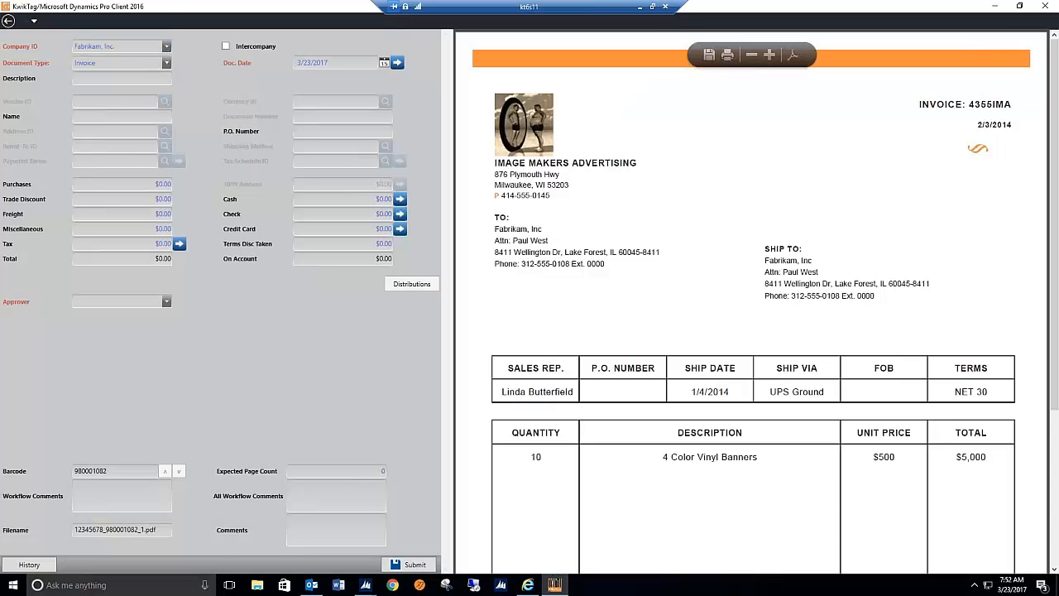
click(164, 101)
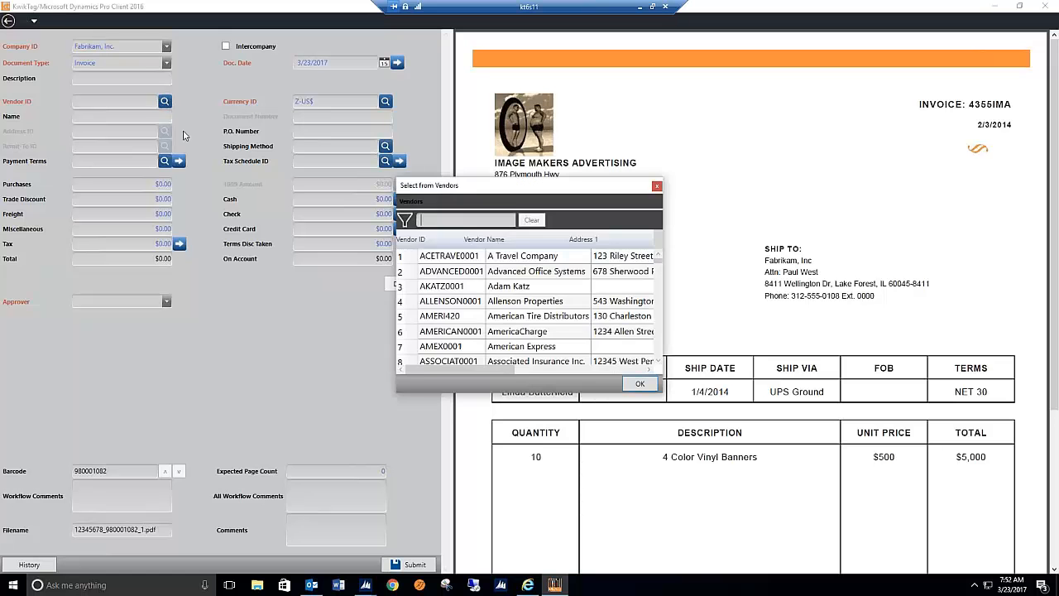
text(im)
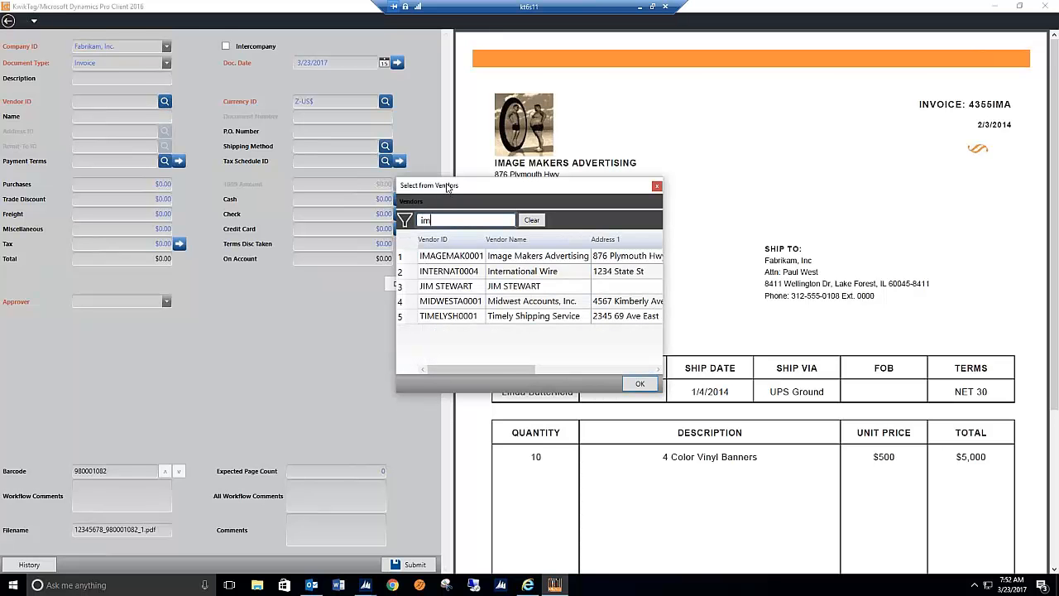
double_click(521, 256)
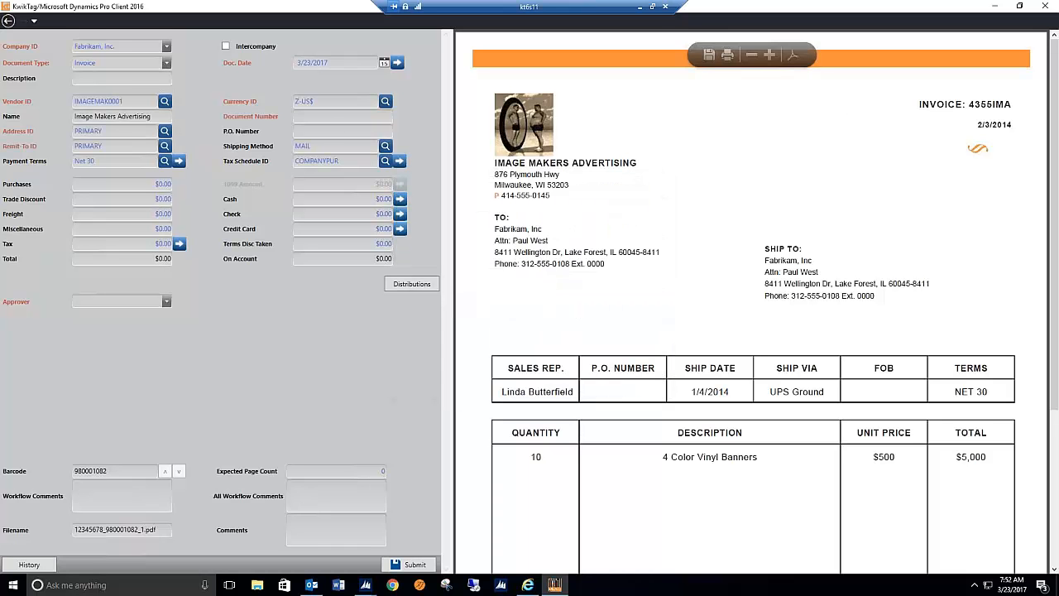
Copy the invoice number from the document image into the document number and extend it to 4355IMA-MM2303.
double_click(995, 106)
key(ctrl+c)
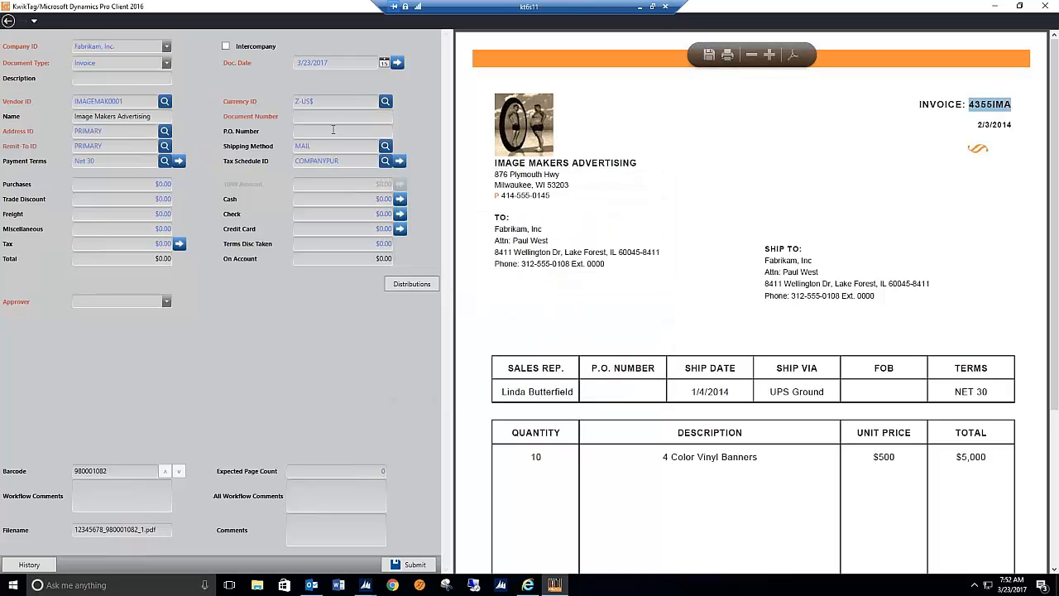
click(319, 116)
key(ctrl+v)
text(-M)
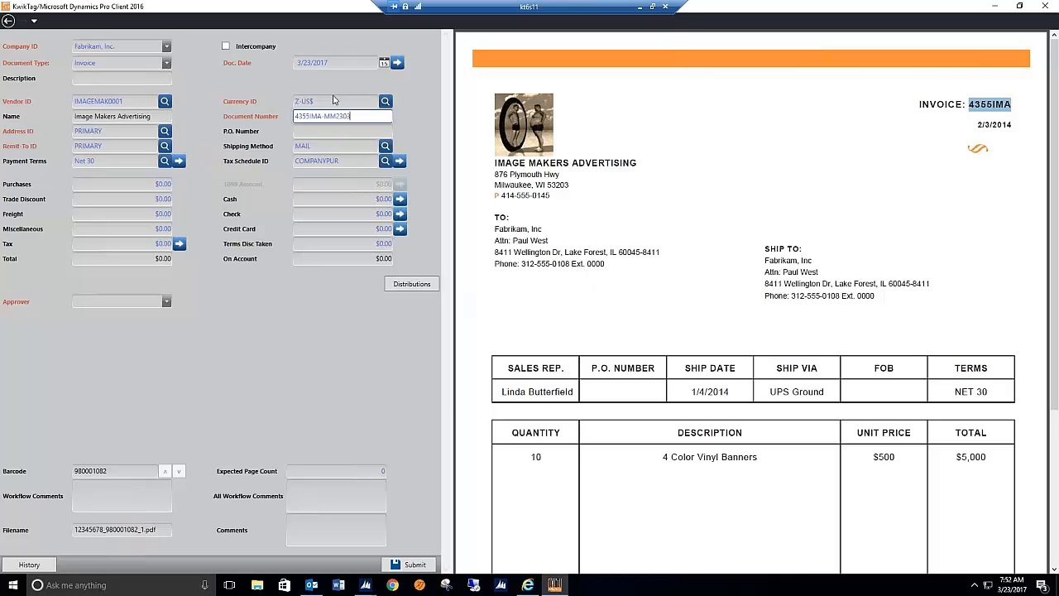
Set the Purchases amount to 5,000 and review the invoice's account distributions, accepting them as they are.
click(124, 184)
text(5)
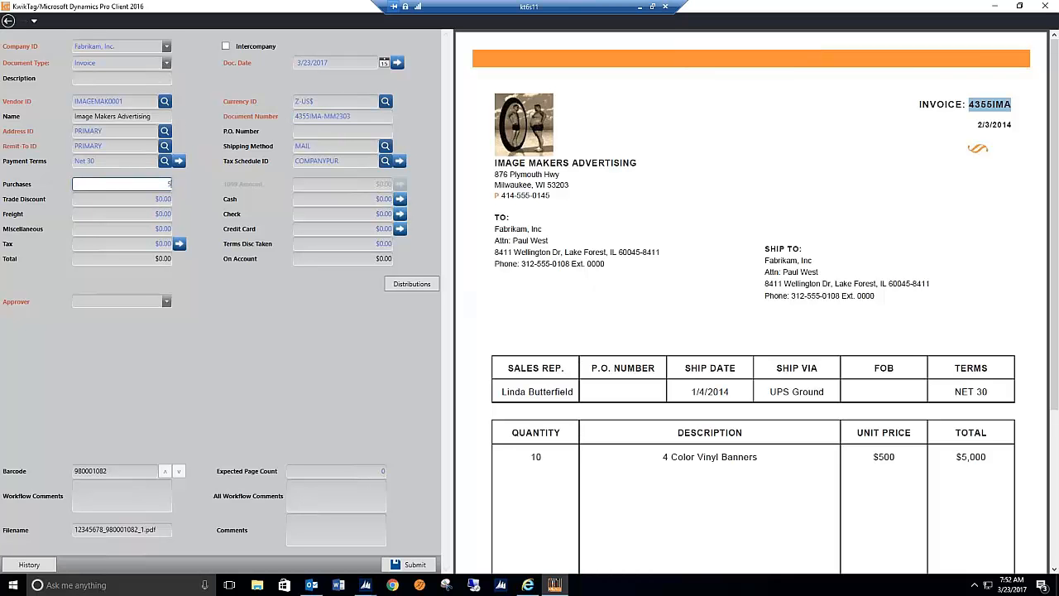
text(,000)
key(Tab)
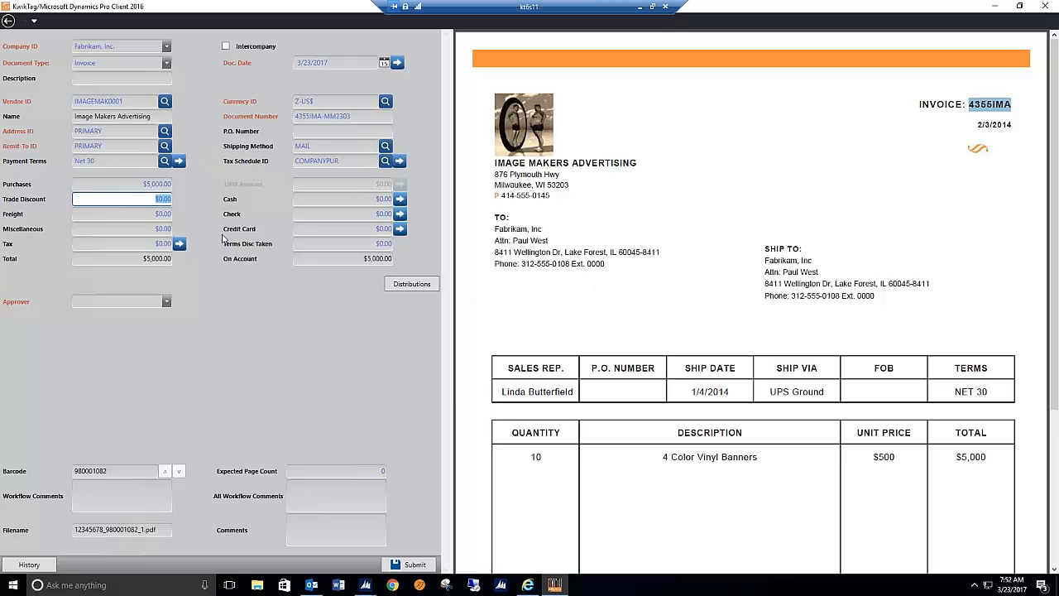
click(407, 286)
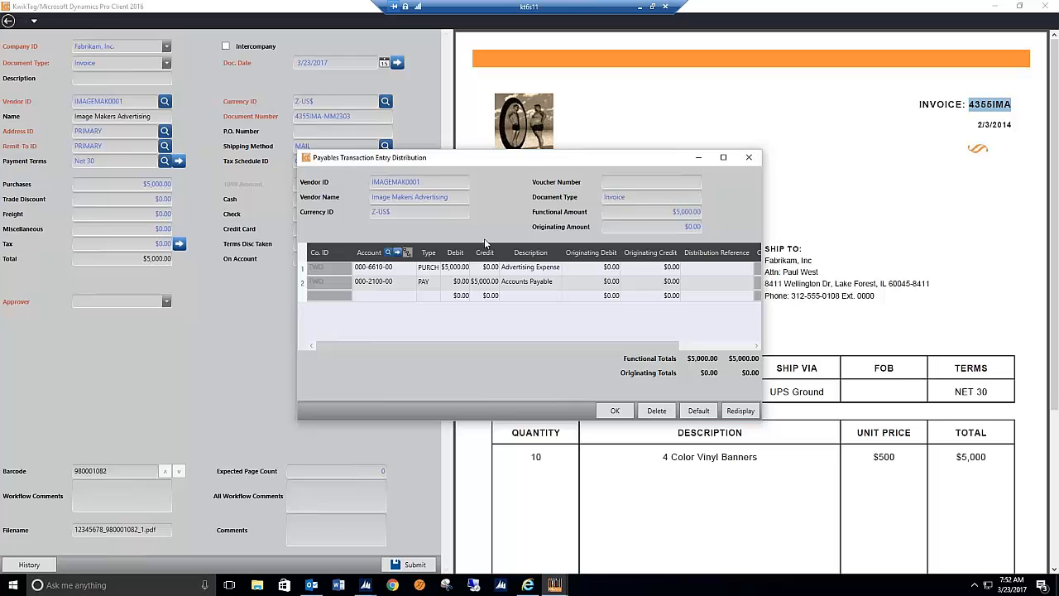
click(616, 410)
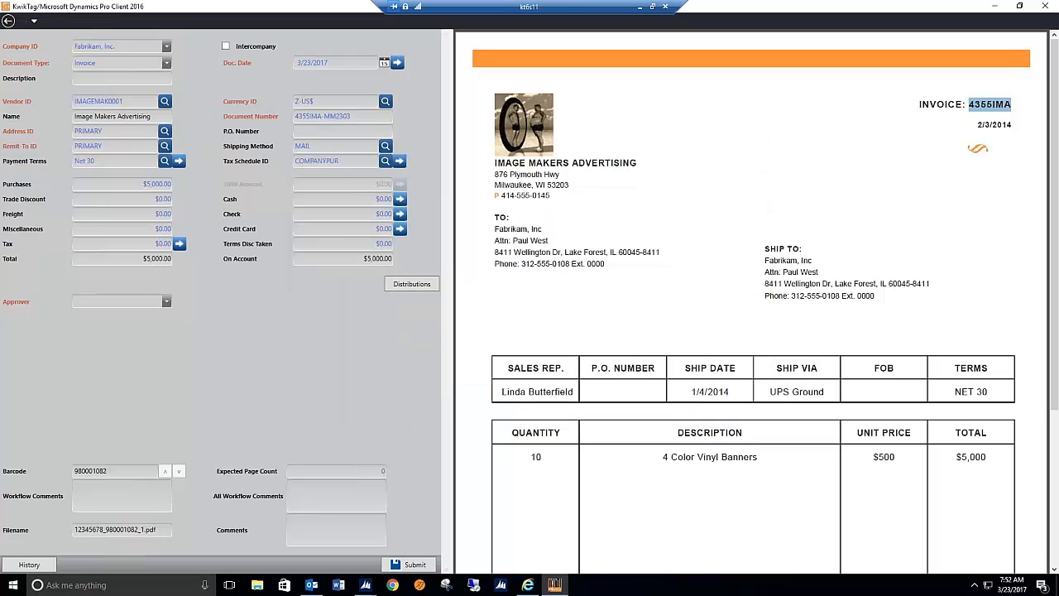
Choose the CFO user as the approver and enter the workflow comment "ok to pay".
click(165, 303)
drag(176, 335, 181, 439)
click(116, 359)
click(134, 496)
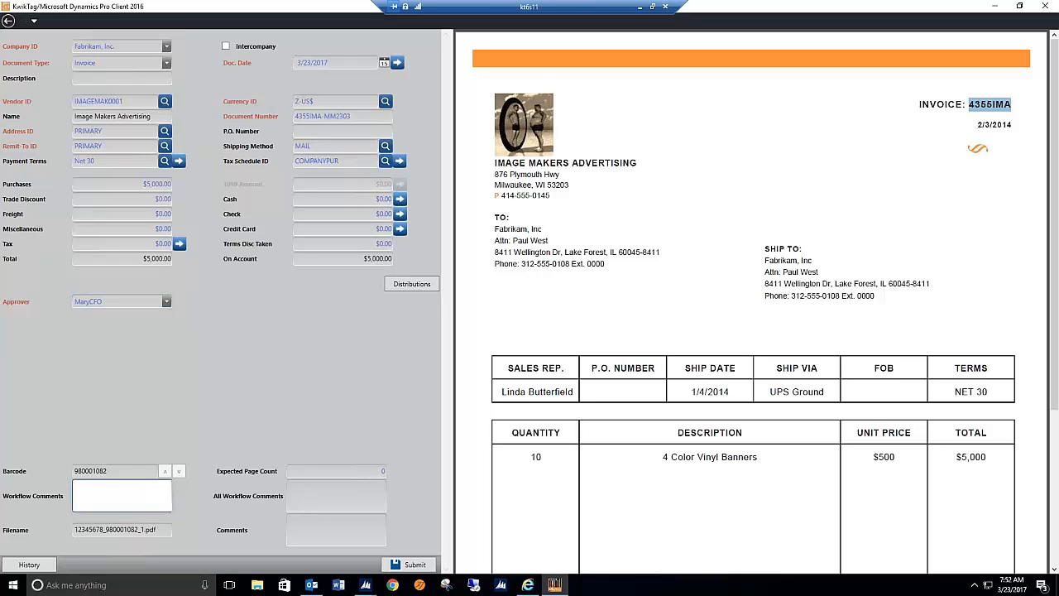
text(ok to pay)
Check the workflow history for the invoice's barcode and submit the invoice for approval.
click(29, 565)
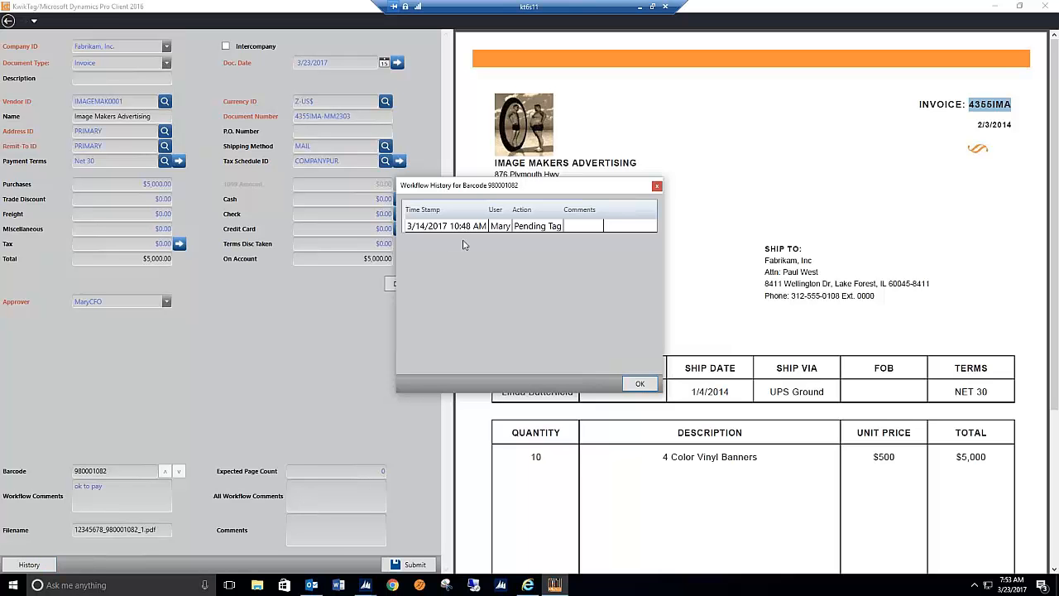
click(639, 385)
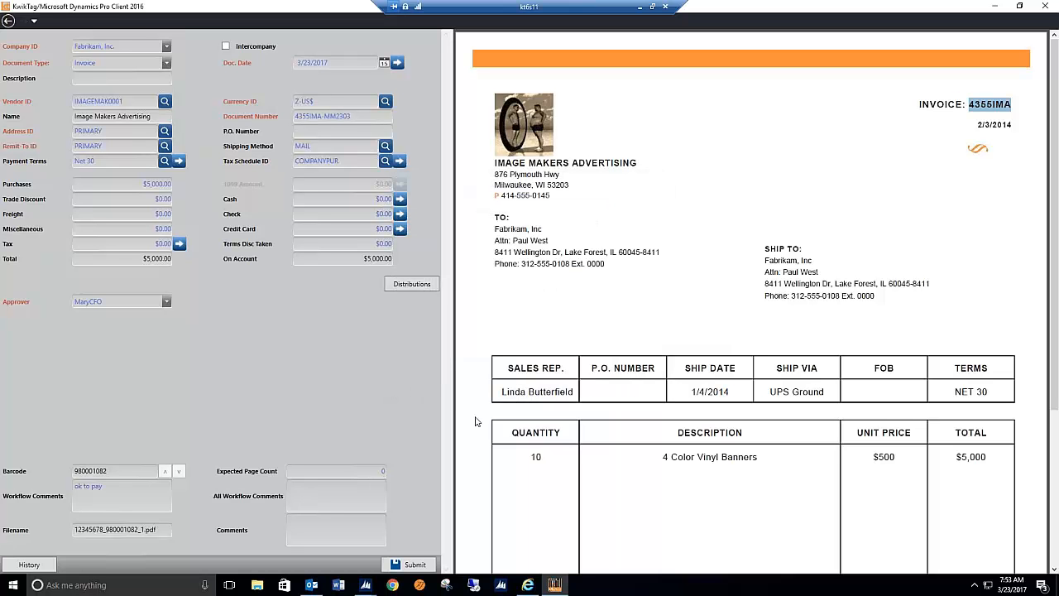
click(413, 564)
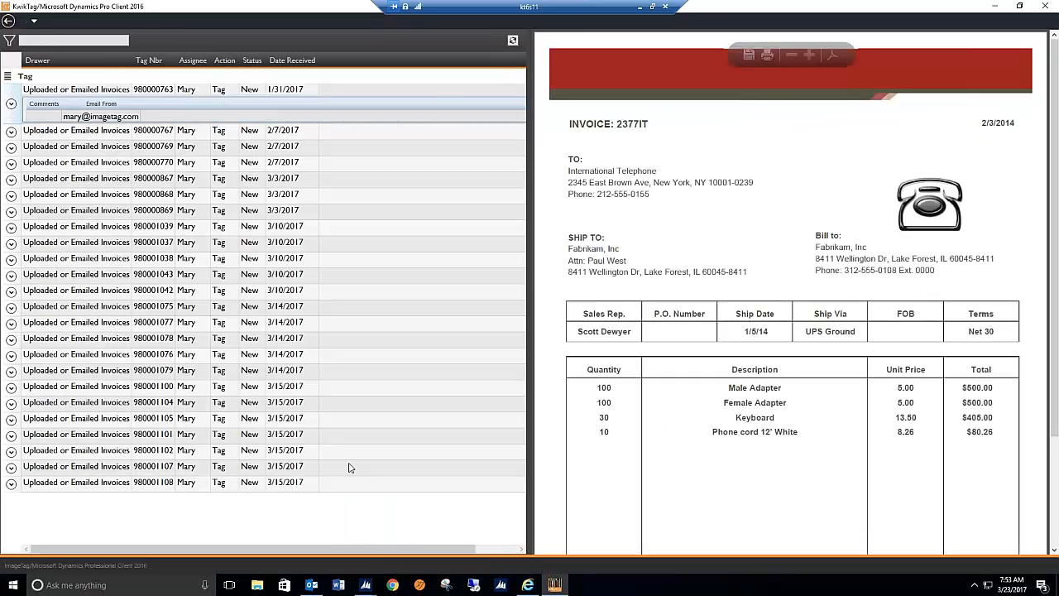
Restart the KwikTag client signed in as the CFO user and select the 3/23/2017 invoice among the approval items.
click(1045, 6)
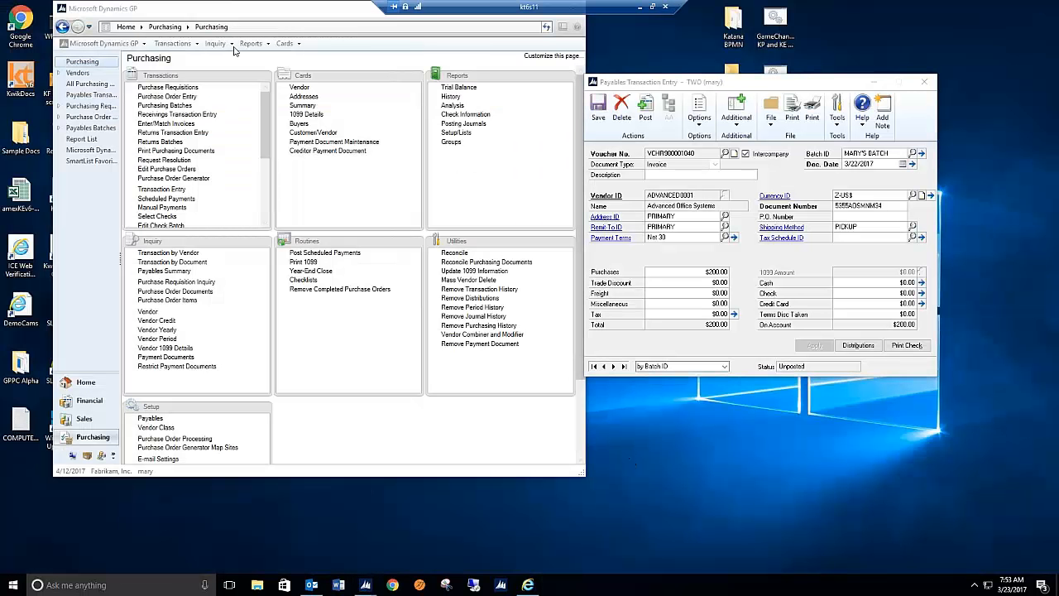
click(289, 26)
drag(288, 9, 420, 25)
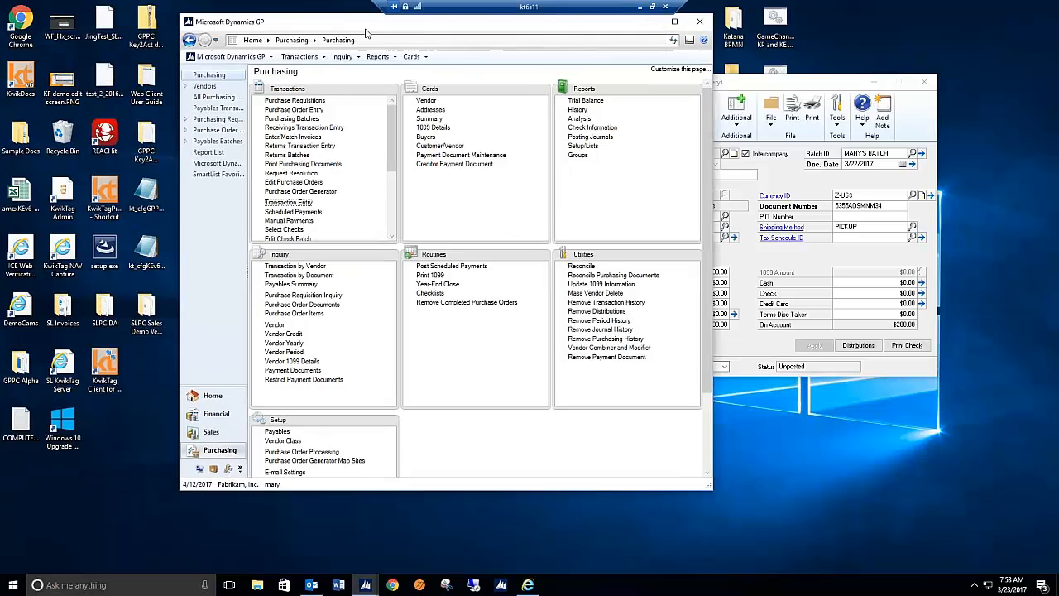
double_click(106, 369)
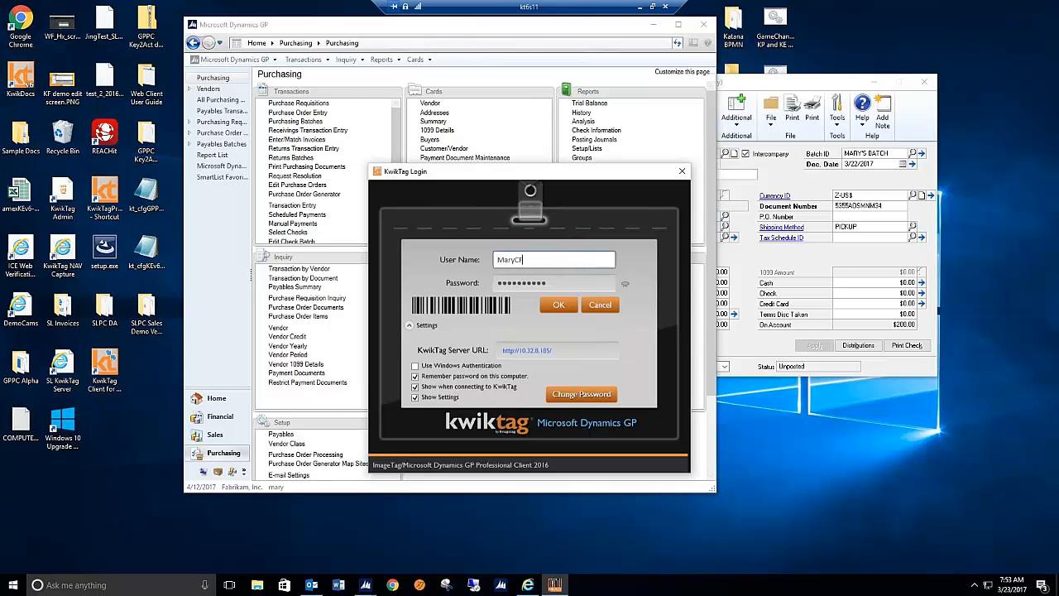
click(559, 306)
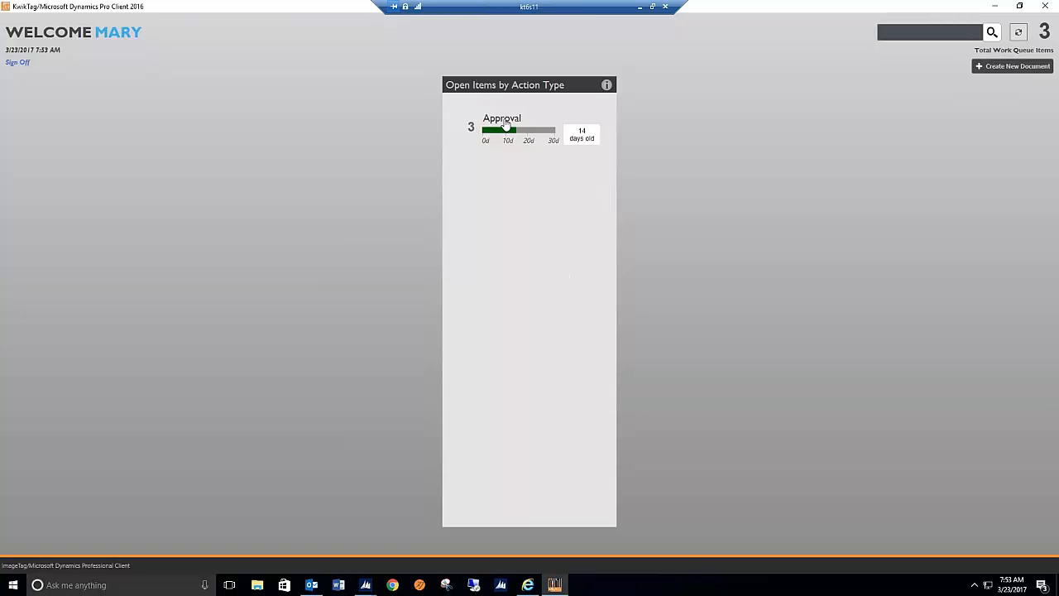
click(505, 123)
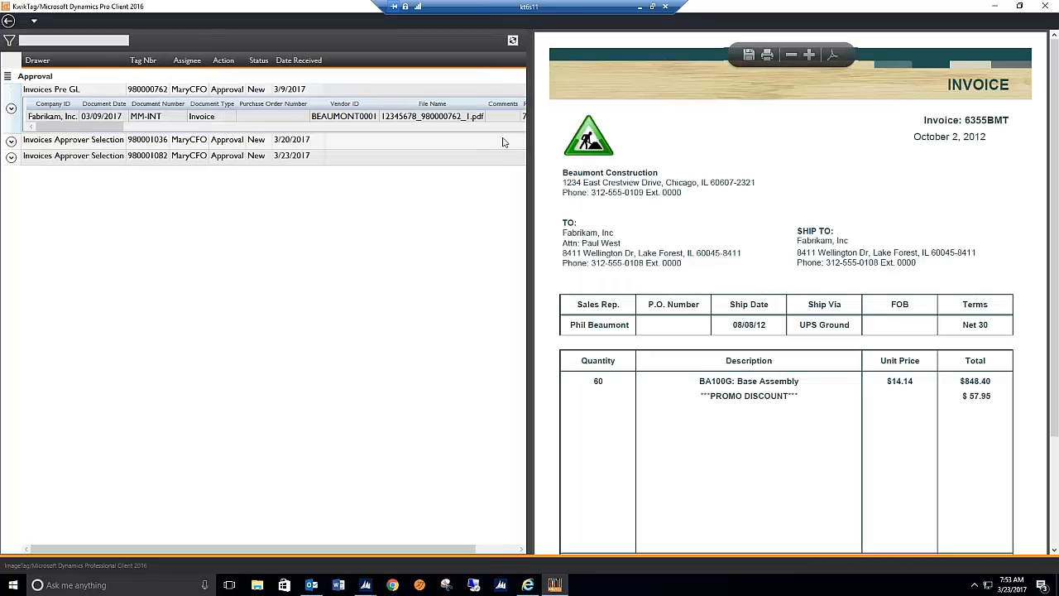
click(169, 159)
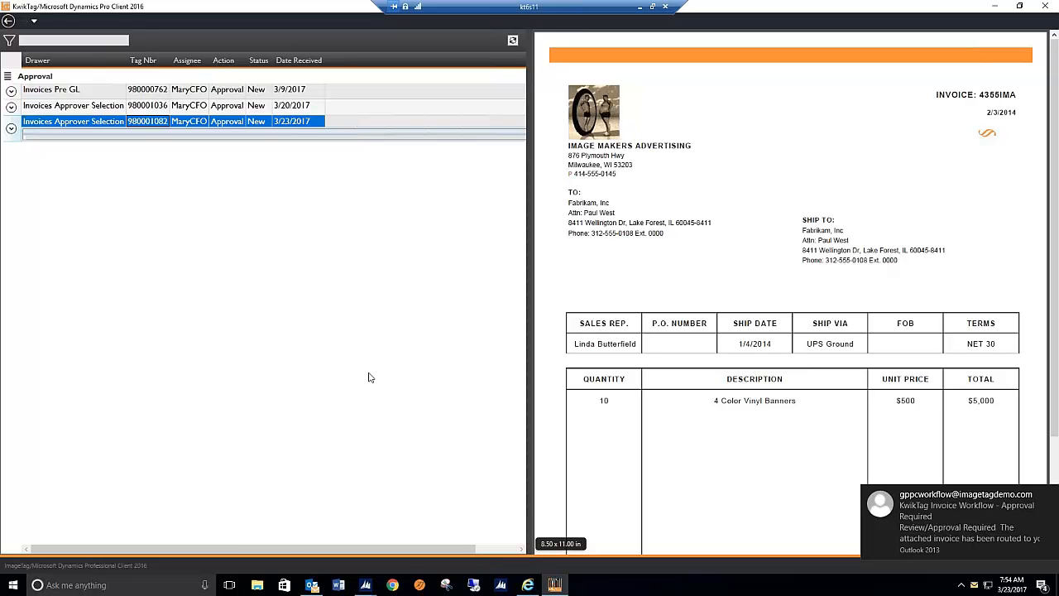
Switch to Outlook, select today's "KwikTag Invoice Workflow - Approval Required" email and view its attached invoice PDF.
click(312, 585)
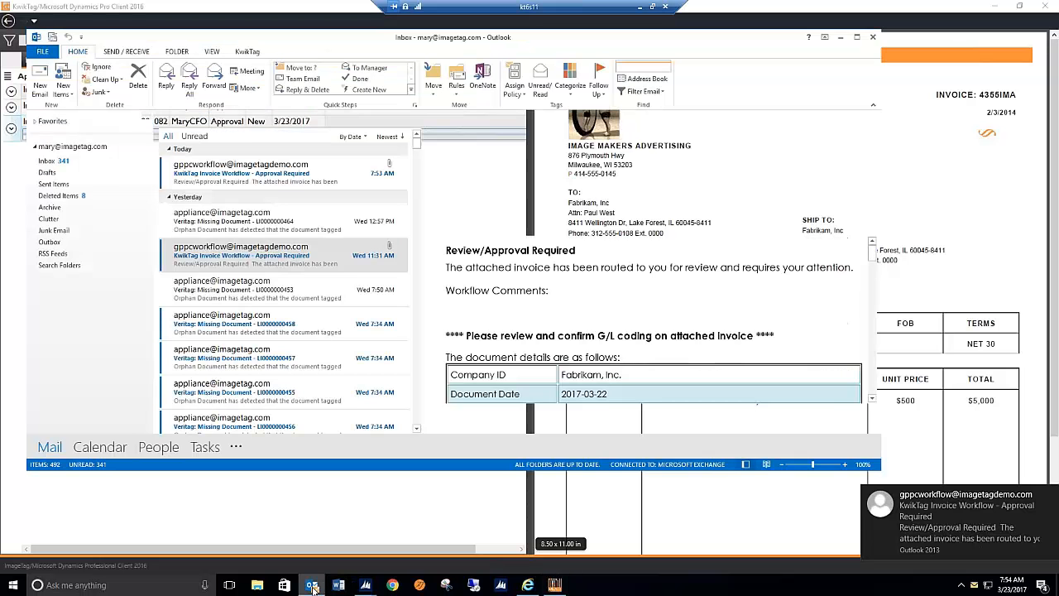
click(222, 172)
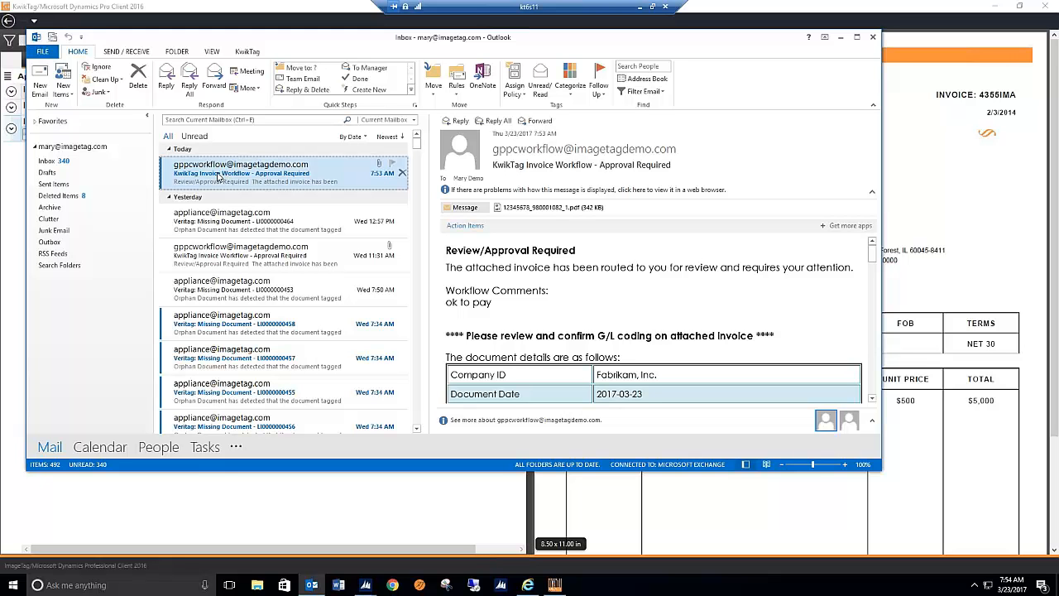
double_click(218, 177)
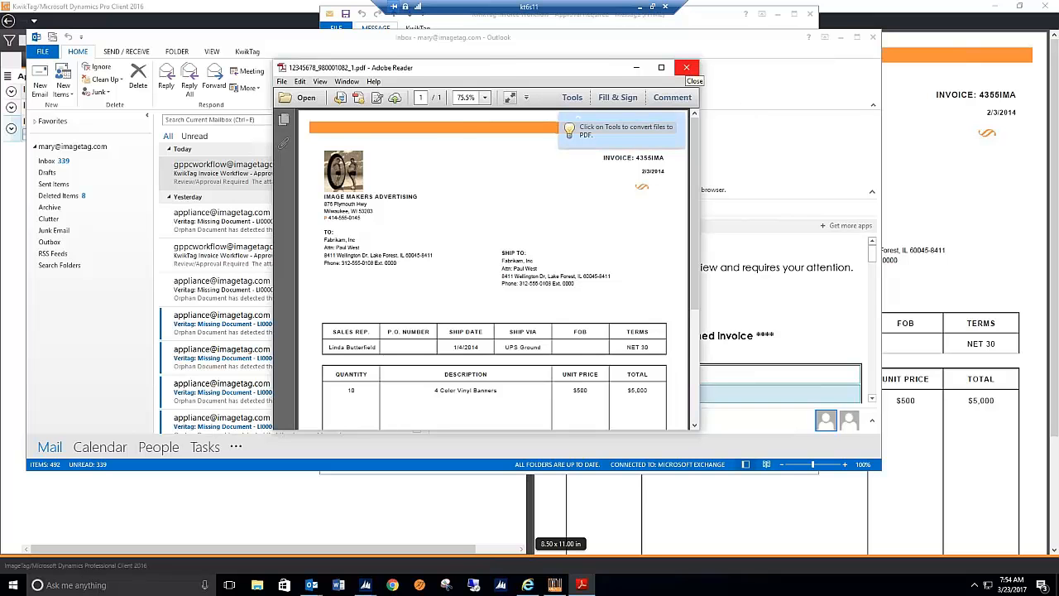
click(686, 69)
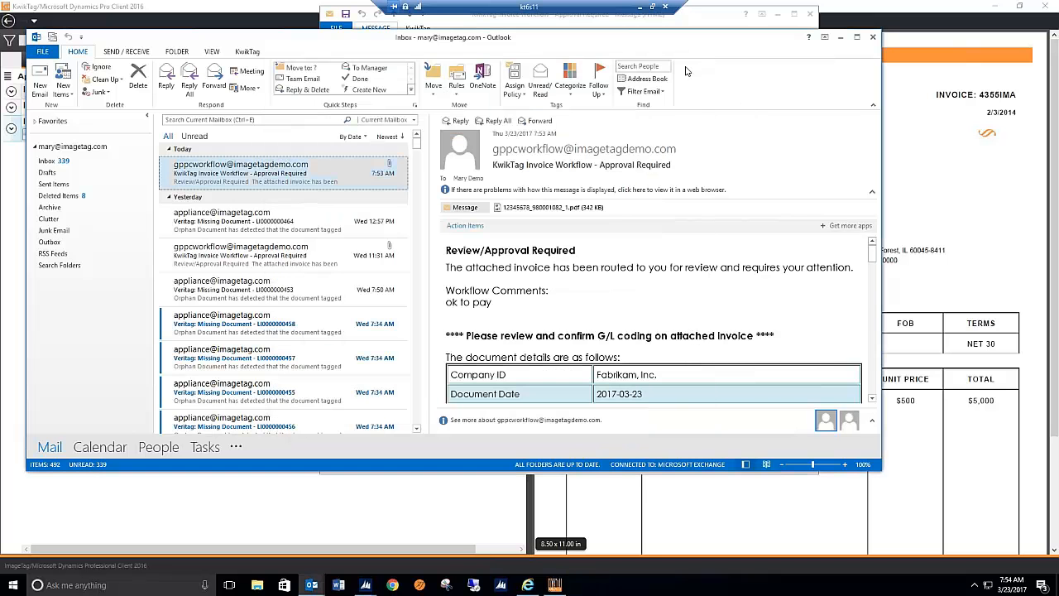
Read the approval email's document details, GL distribution and reply instructions, and minimize the mail windows.
drag(872, 253, 875, 297)
scroll(730, 334, down, 3)
scroll(727, 331, down, 1)
scroll(727, 331, down, 4)
scroll(724, 329, down, 2)
scroll(723, 330, down, 1)
scroll(724, 324, down, 2)
scroll(723, 324, down, 2)
scroll(723, 324, down, 3)
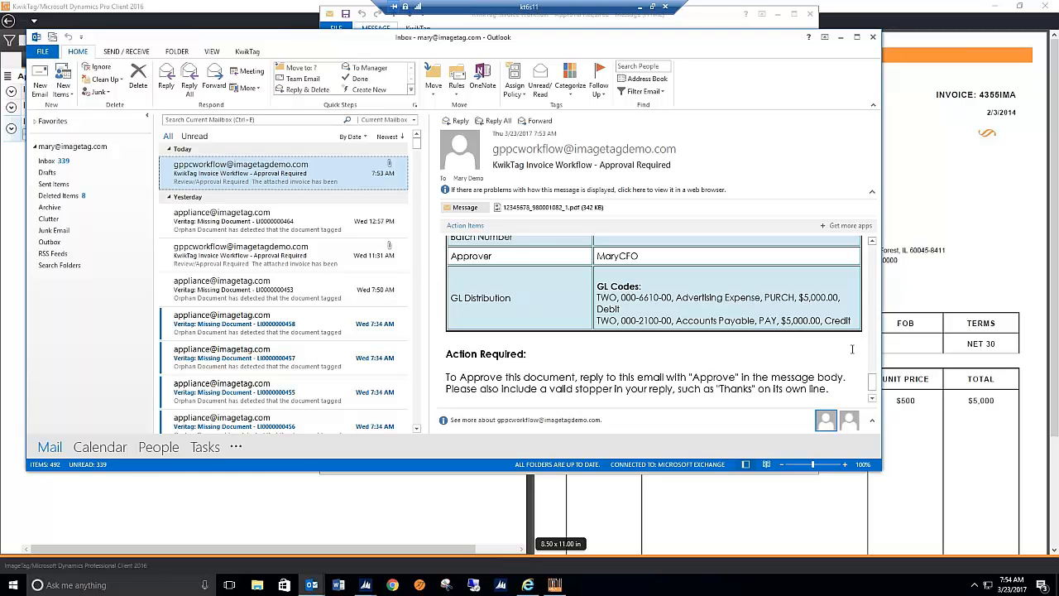
drag(873, 383, 874, 250)
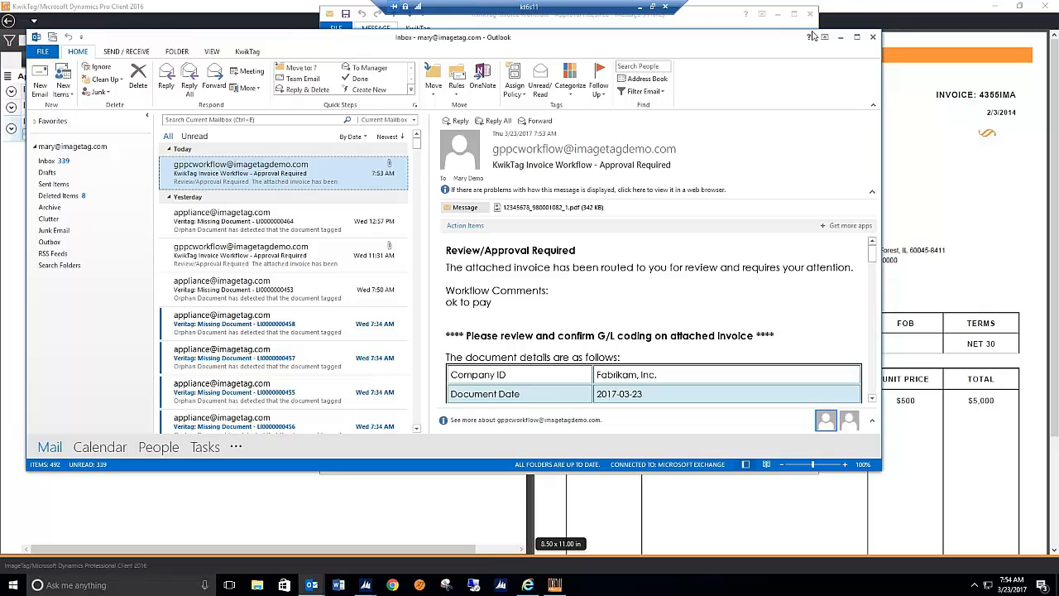
click(841, 38)
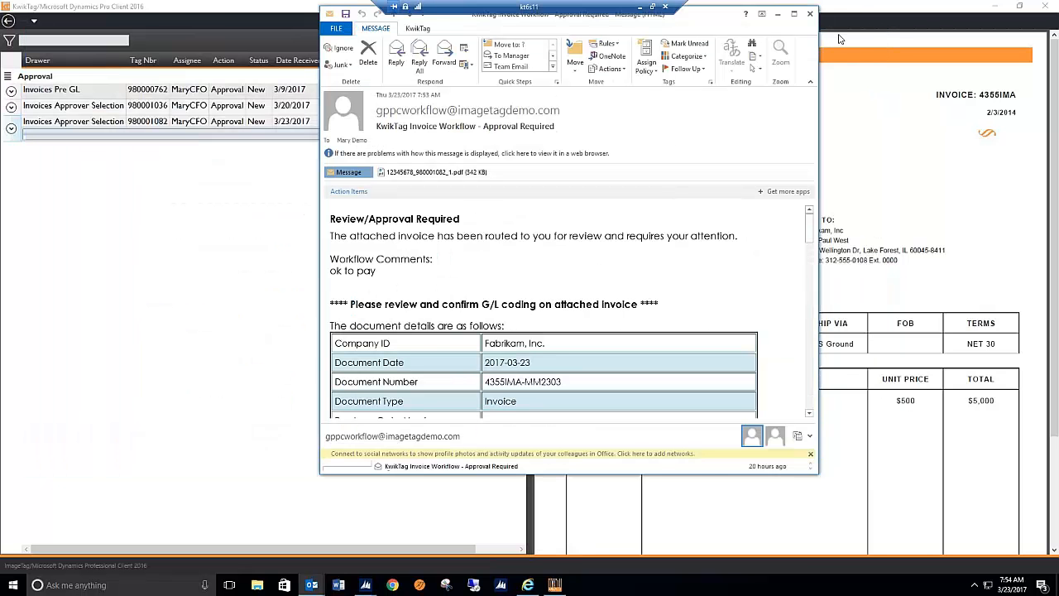
click(778, 15)
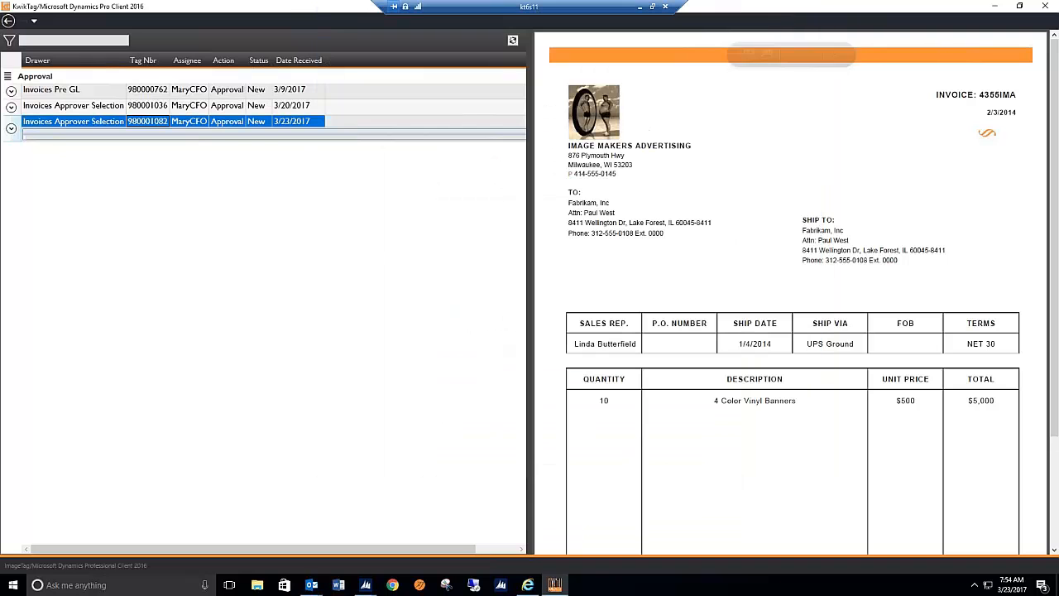
Open the 3/23/2017 invoice from the approval queue and review its workflow history.
double_click(158, 124)
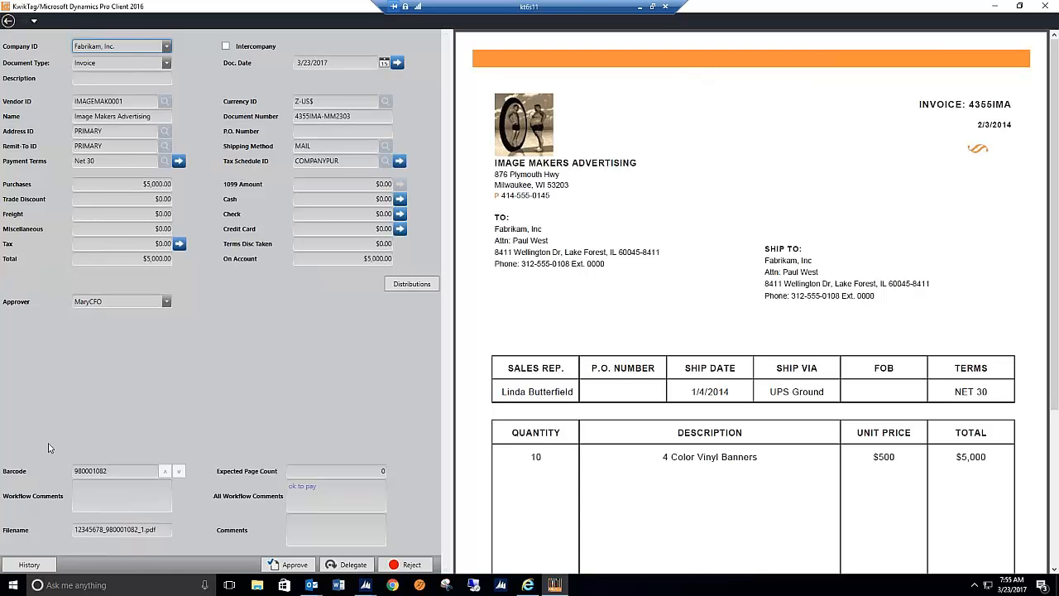
click(34, 567)
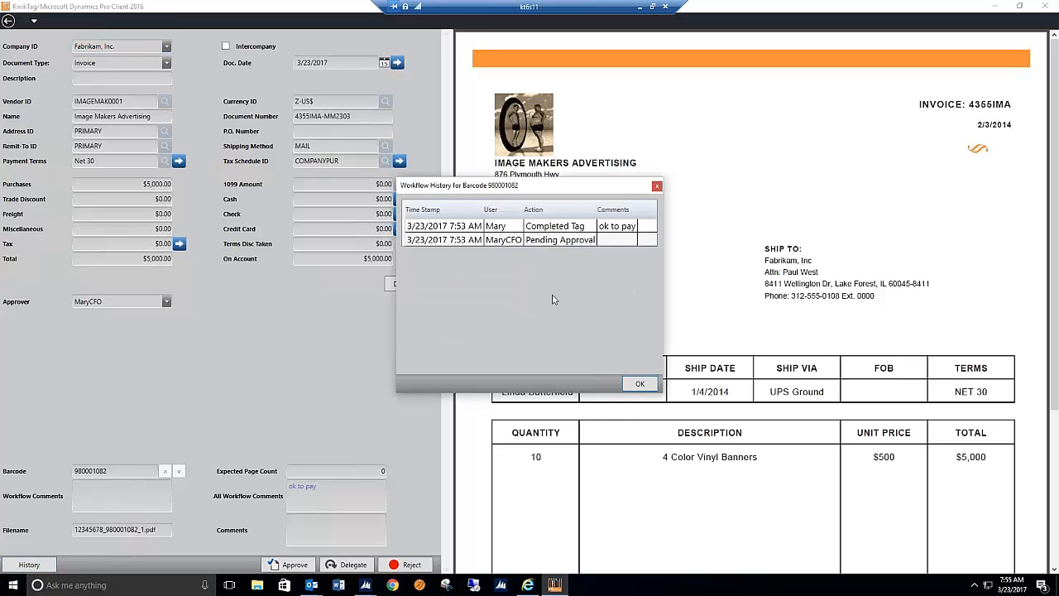
click(643, 386)
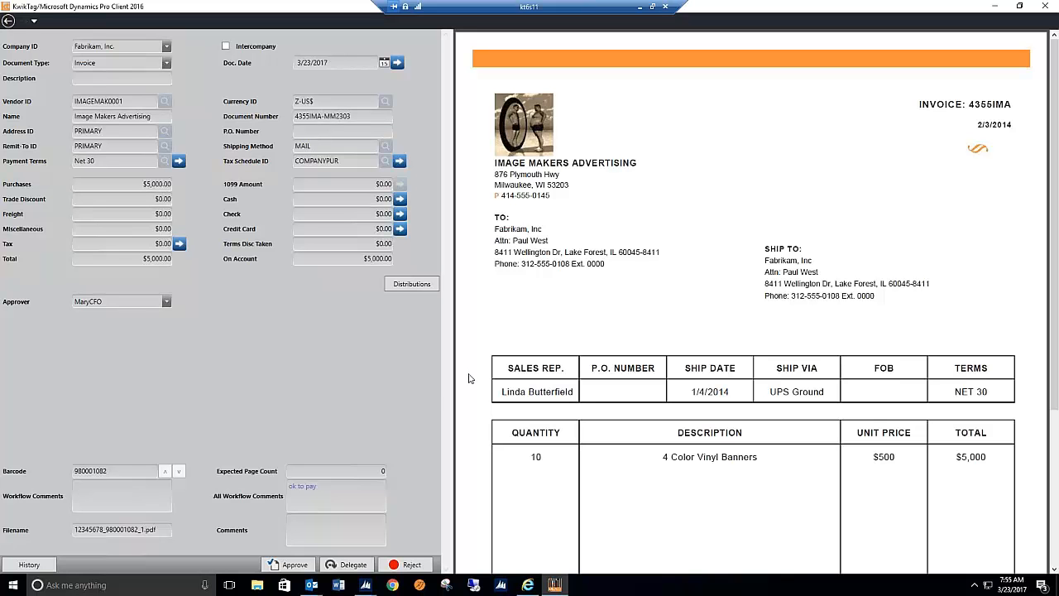
click(29, 565)
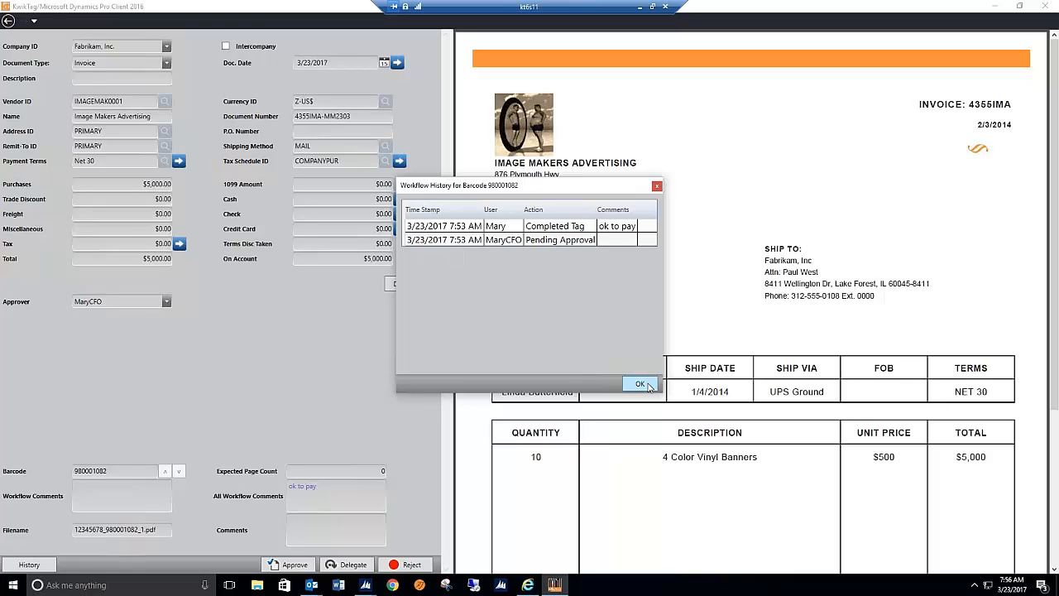
click(640, 385)
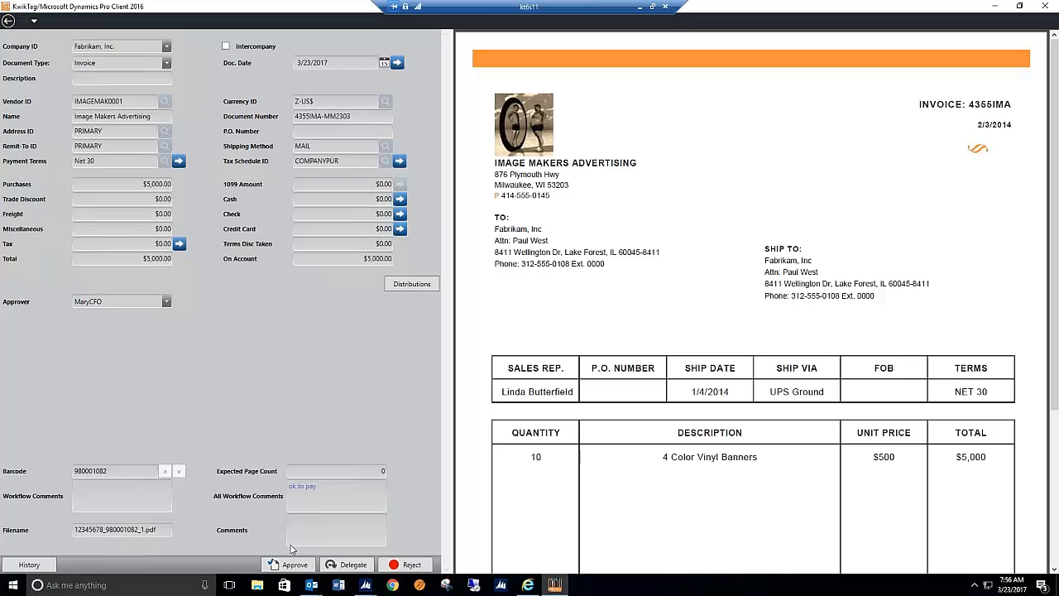
Examine the invoice's reject reason and workflow delegate dialogs, leaving both without submitting.
click(405, 566)
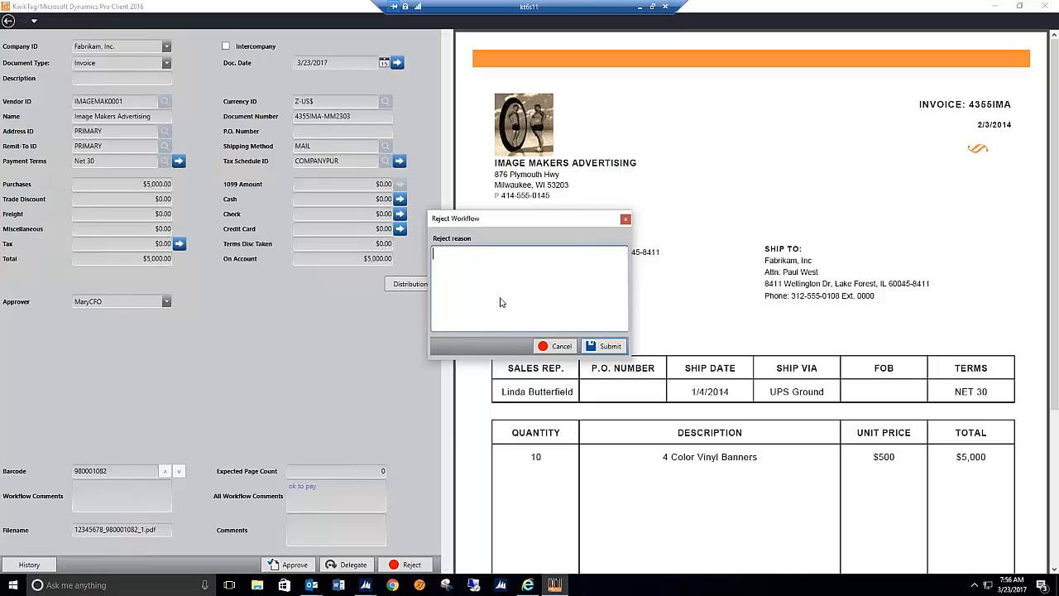
click(627, 218)
click(342, 569)
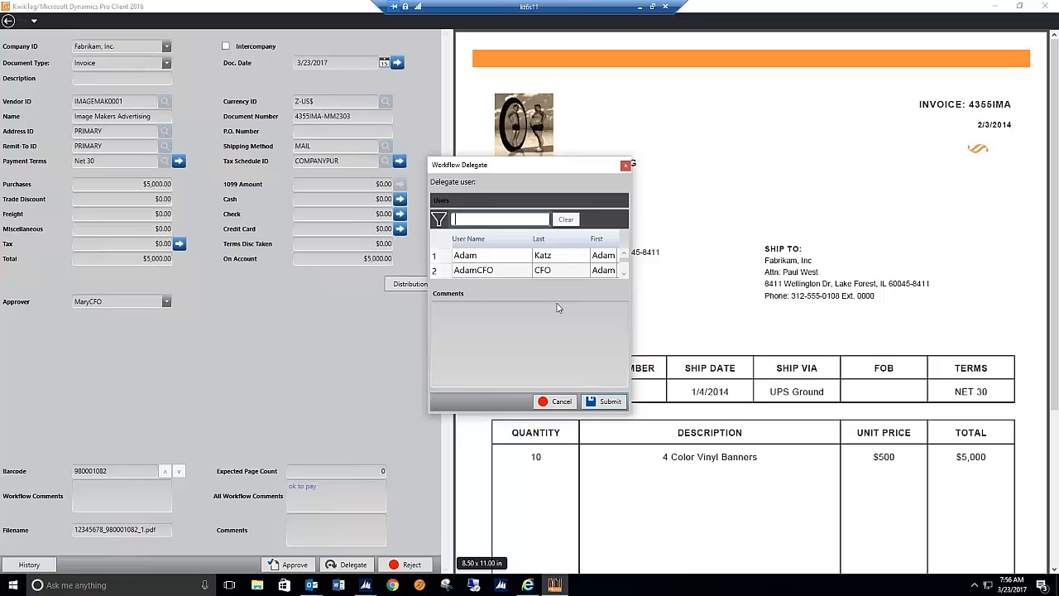
click(560, 403)
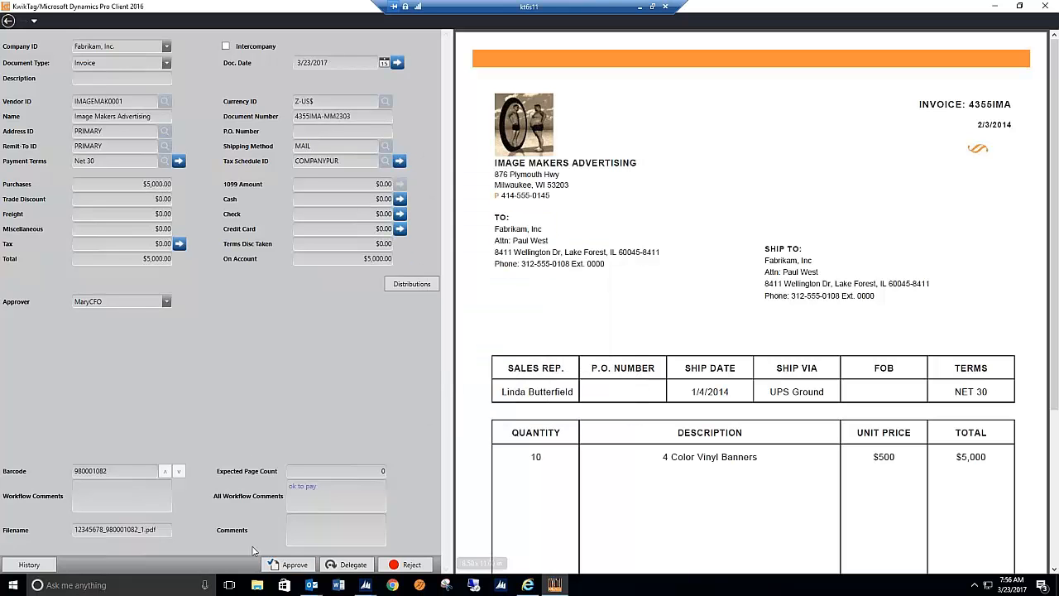
Approve the Image Makers Advertising invoice.
click(292, 565)
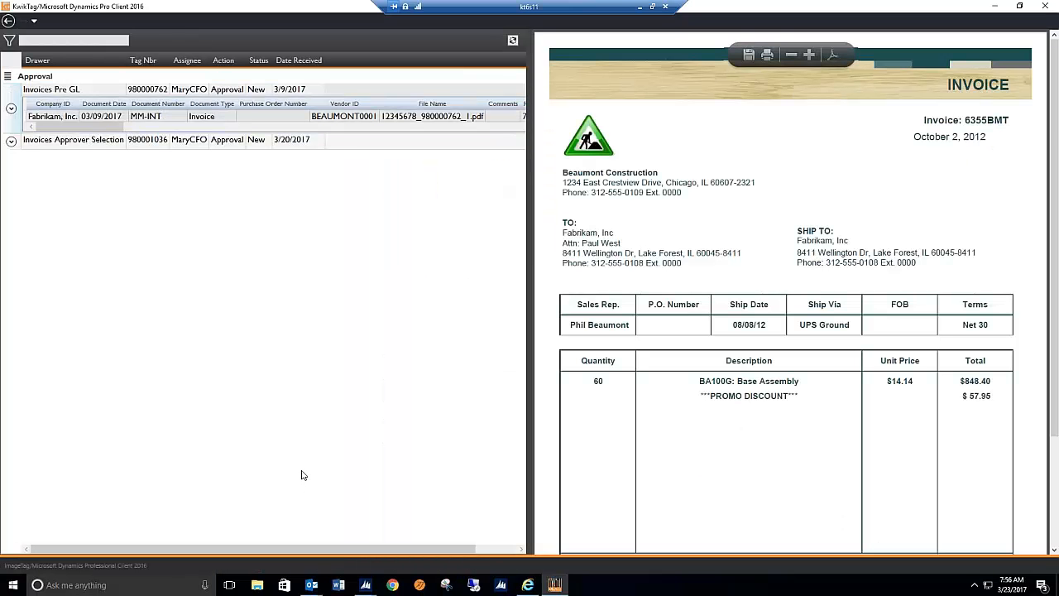
View the approval item dated 3/20/2017 with its invoice image and return to the dashboard.
click(138, 144)
right_click(139, 142)
click(175, 148)
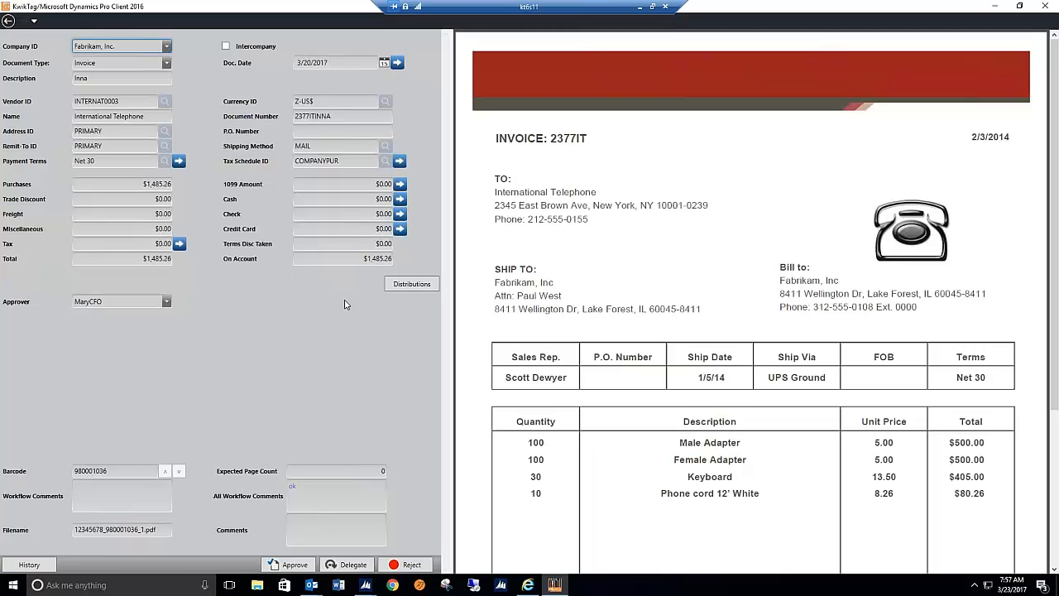
click(33, 21)
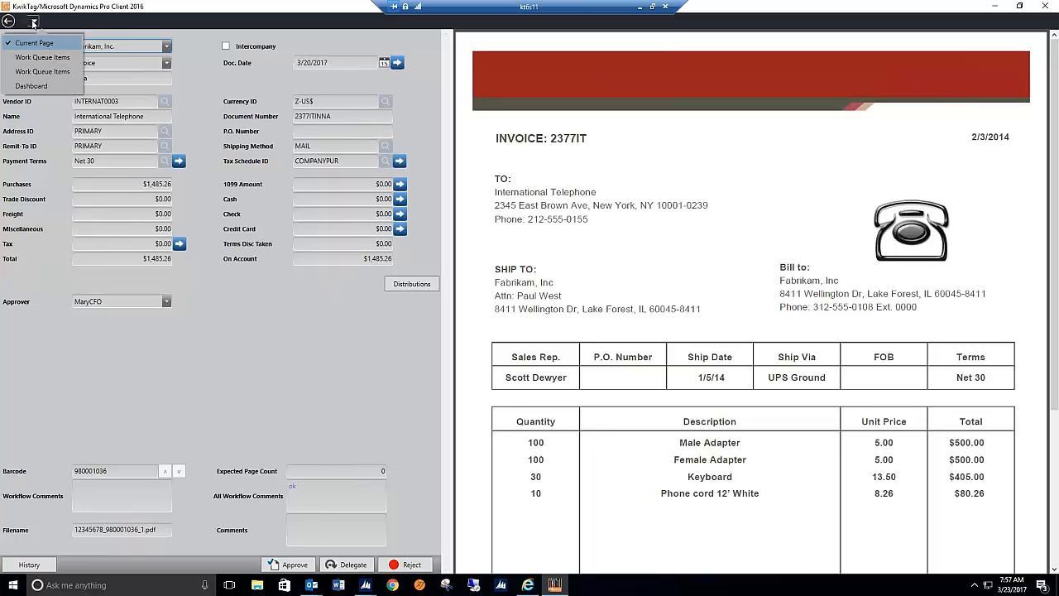
click(33, 87)
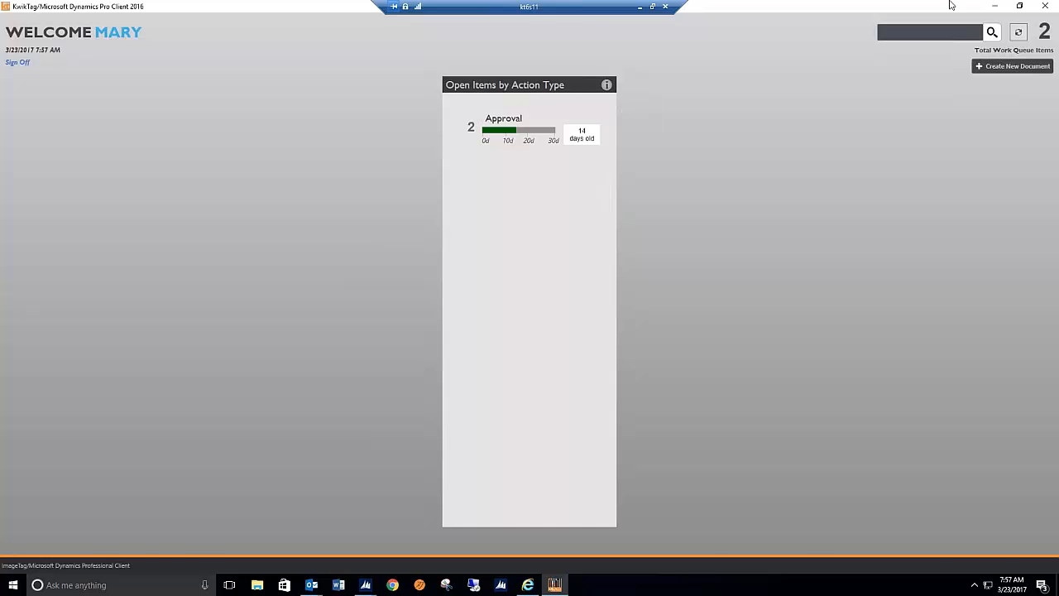
Close the KwikTag client and open the KwikTag work queue from the Payables Transaction Entry window in Dynamics GP.
click(1044, 7)
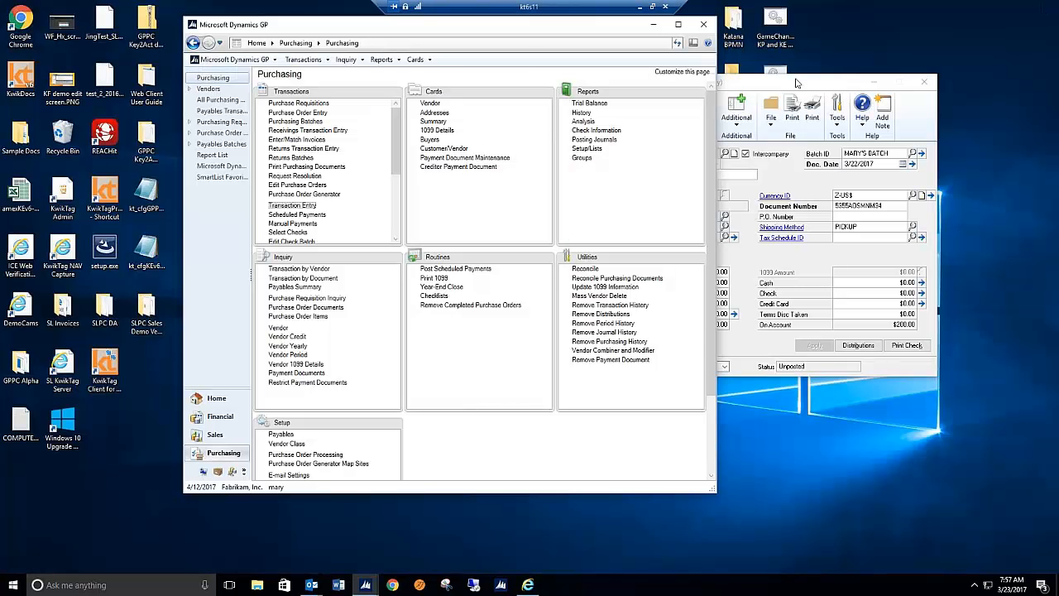
click(679, 27)
mouse_move(368, 588)
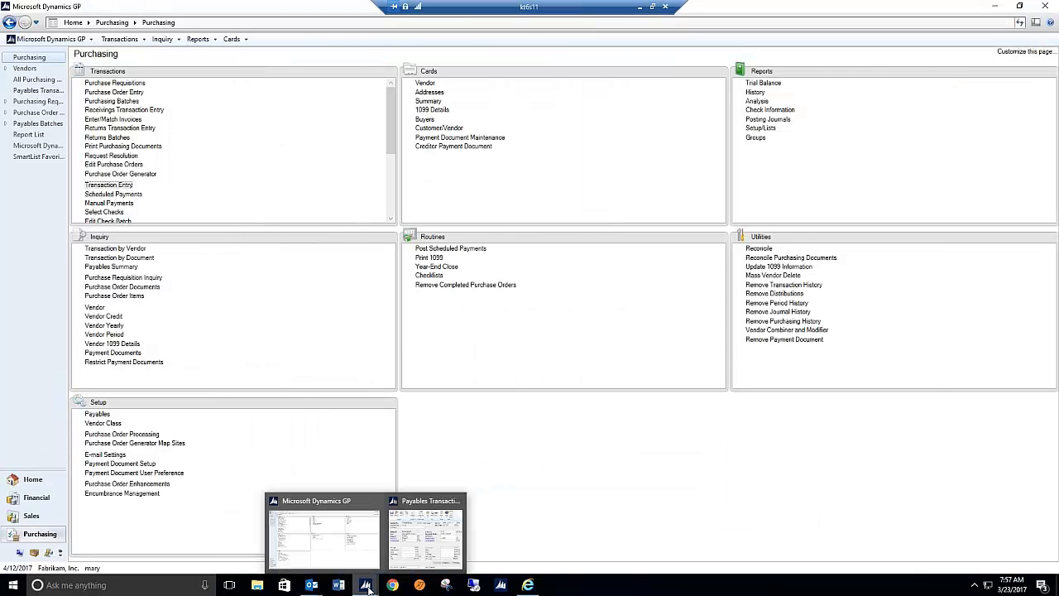
click(426, 536)
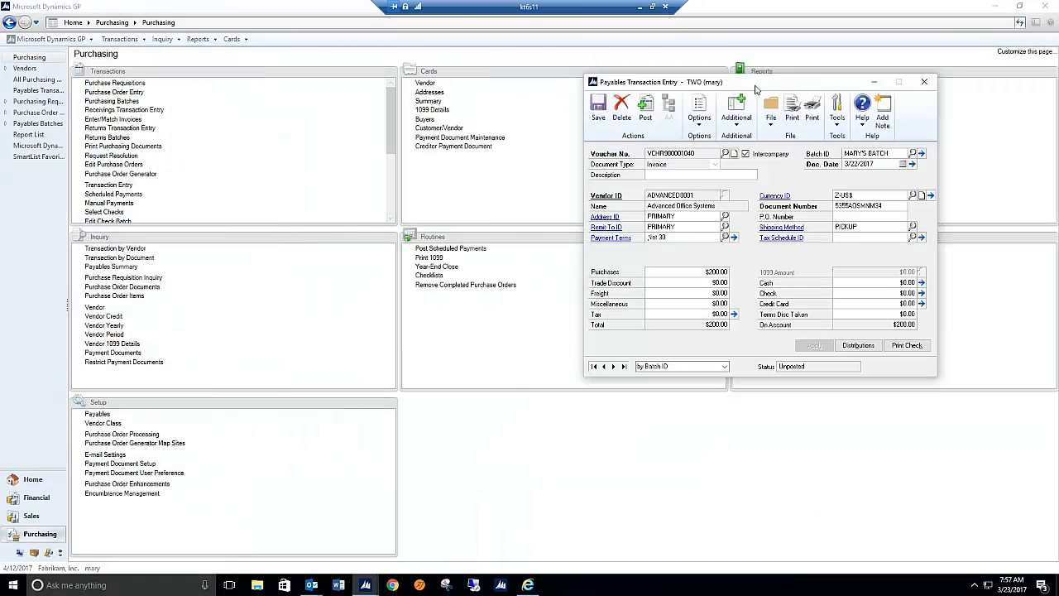
drag(767, 79, 663, 90)
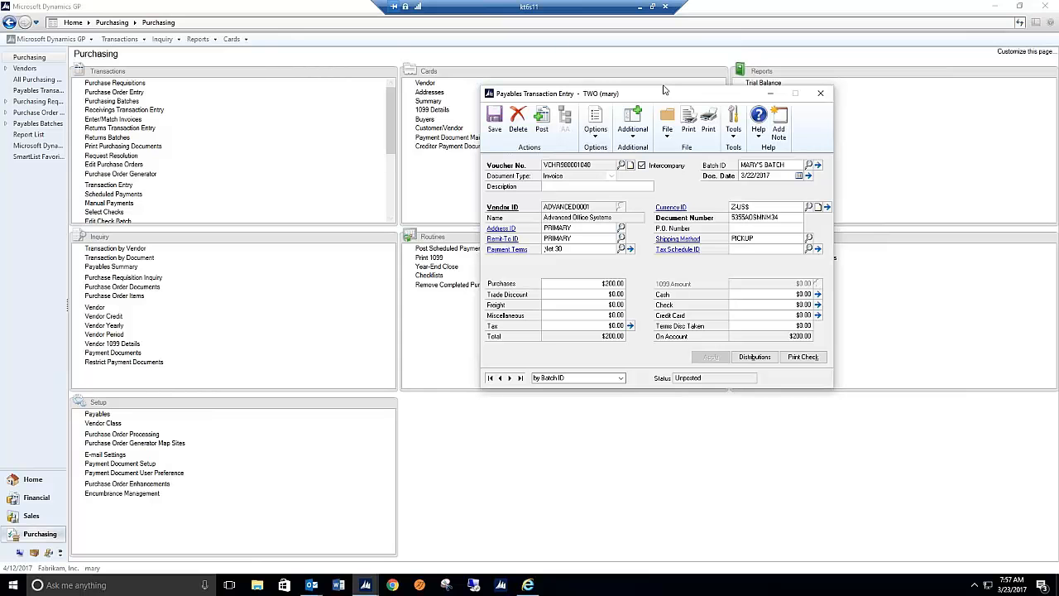
click(627, 135)
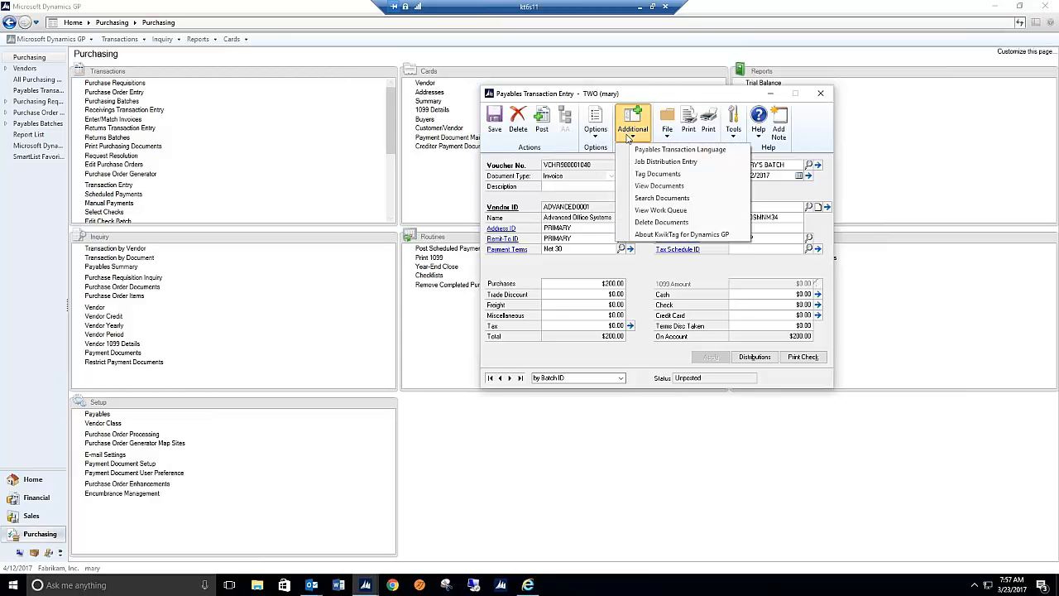
click(672, 210)
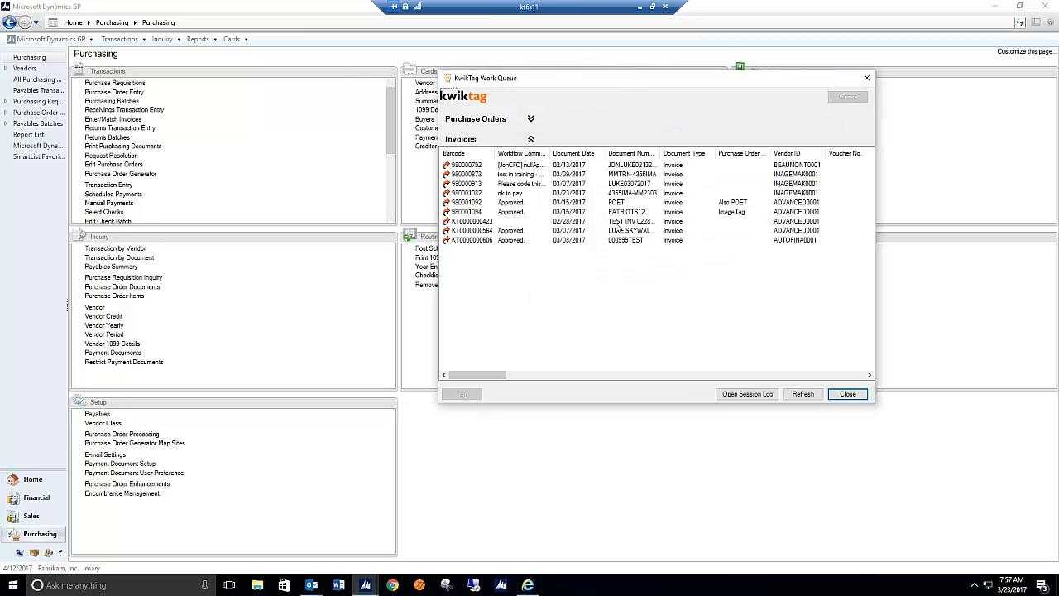
Check the Purchase Orders section of the work queue and widen the Document Number column in the invoice list.
click(530, 118)
click(531, 119)
mouse_move(482, 242)
drag(660, 153, 683, 153)
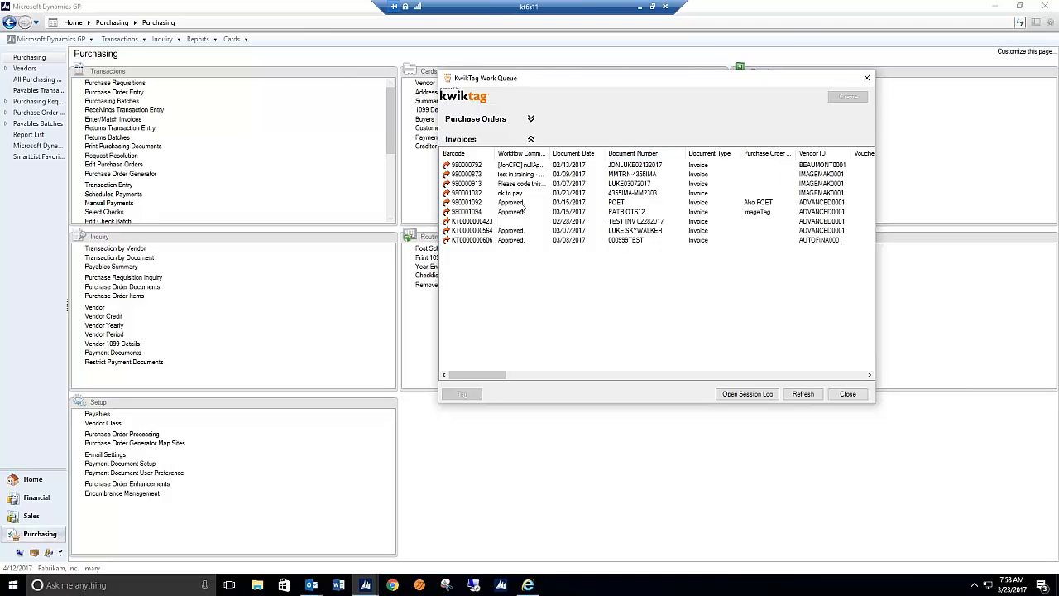
Select invoice 4355IMA-MM2303 in the work queue and view its attached document.
click(499, 194)
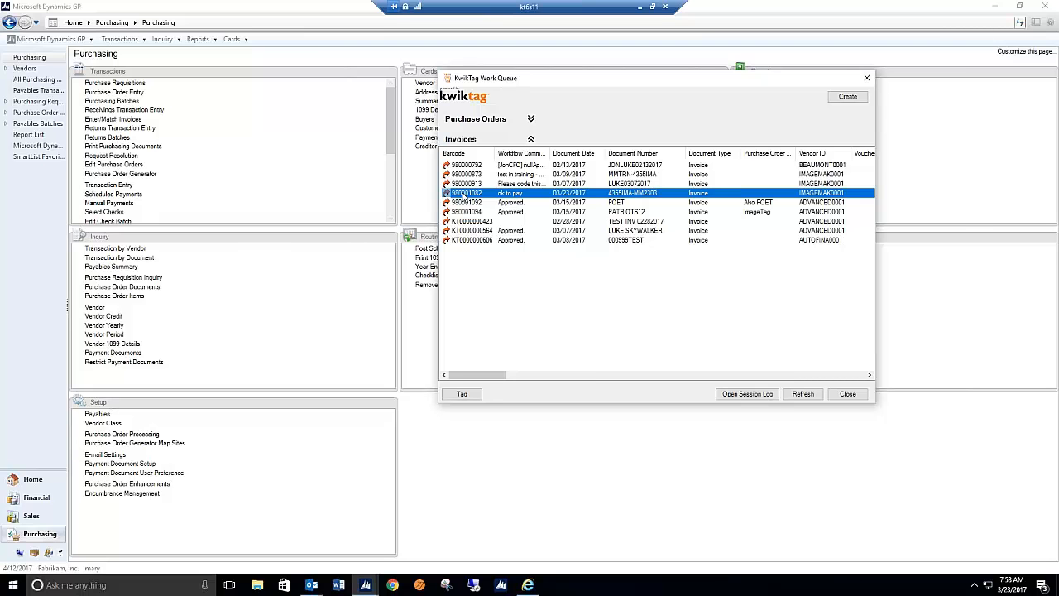
right_click(465, 196)
click(496, 223)
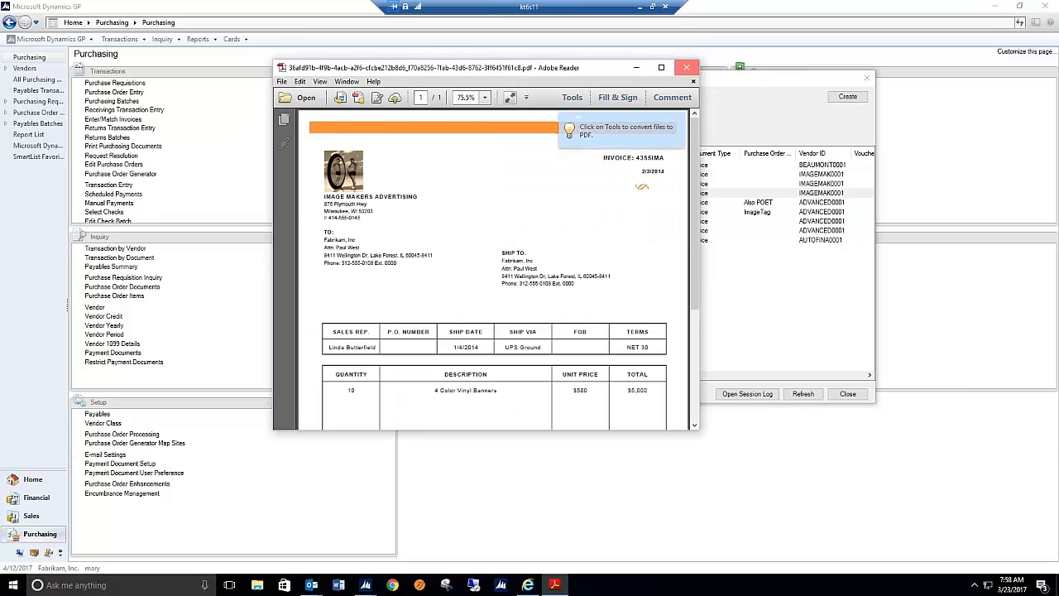
Close the invoice document, try selecting several invoices in the work queue, and reselect only invoice 4355IMA-MM2303.
click(686, 67)
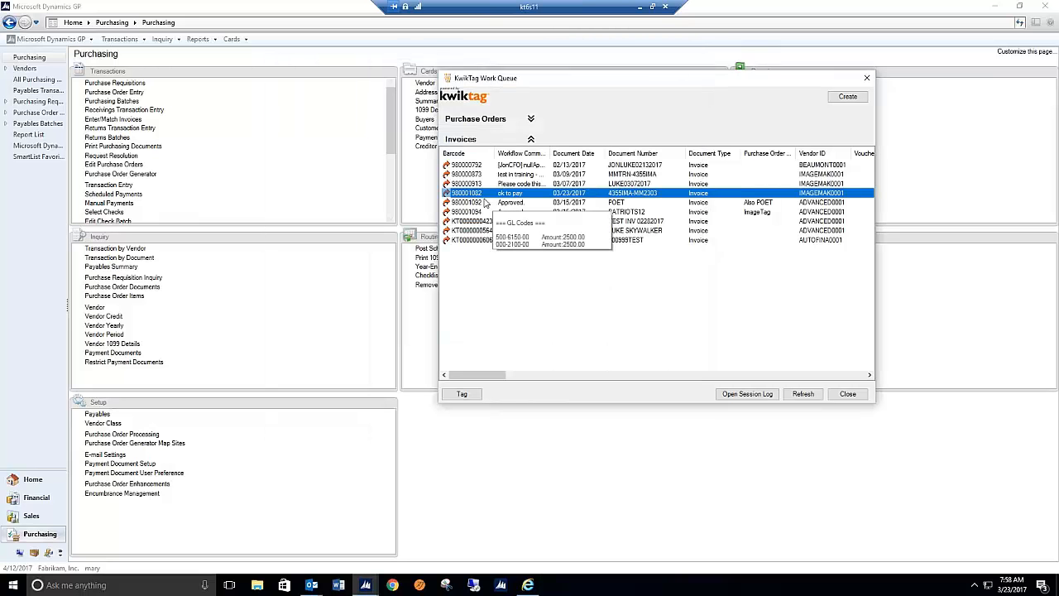
drag(484, 197, 476, 222)
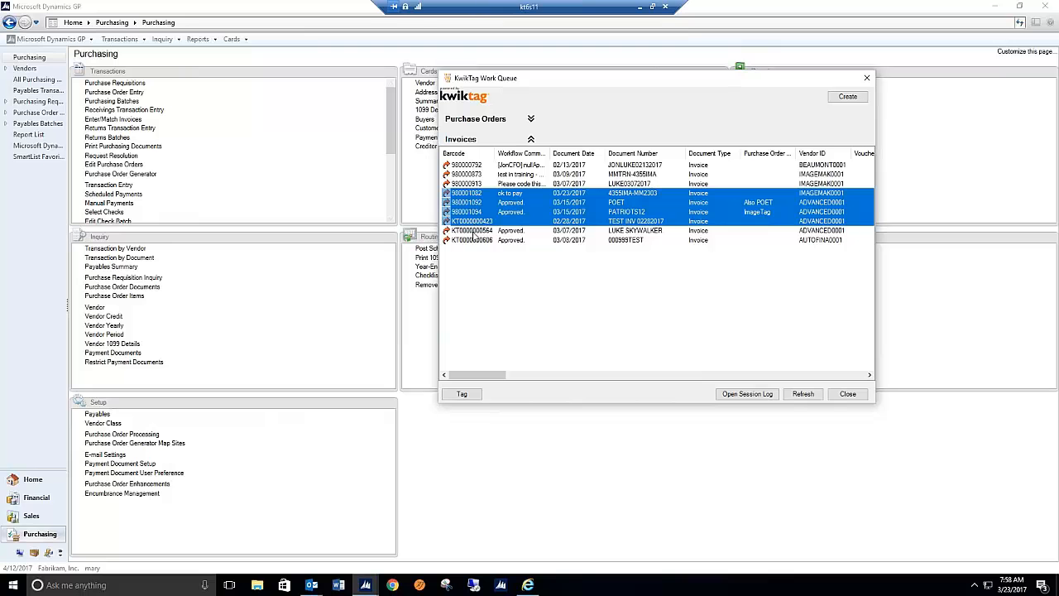
ctrl+click(474, 231)
click(475, 195)
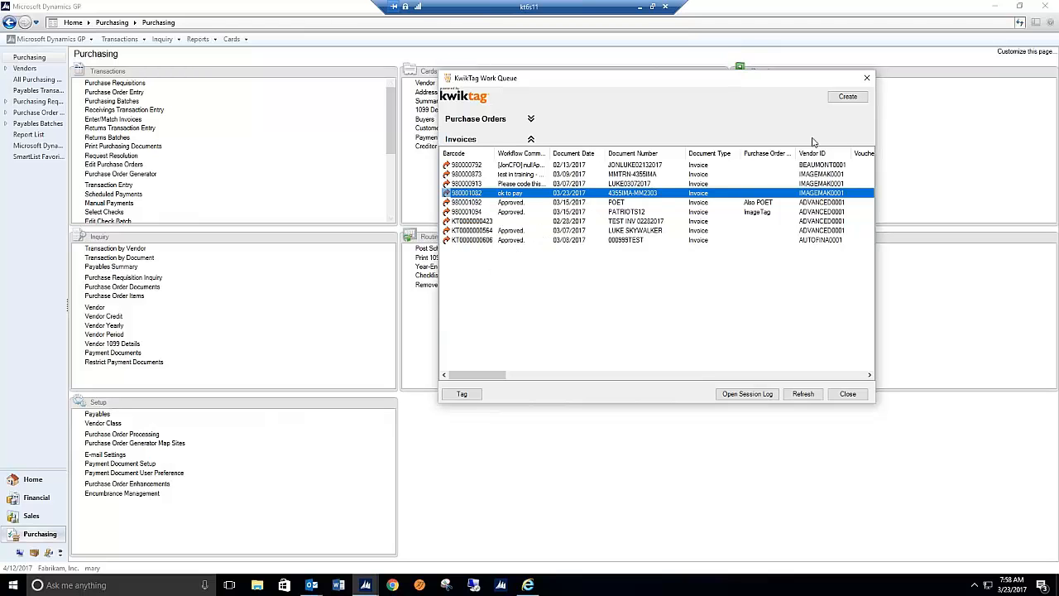
Create the payables transaction for the selected invoice in the existing batch MARY'S BATCH and close the work queue.
click(847, 98)
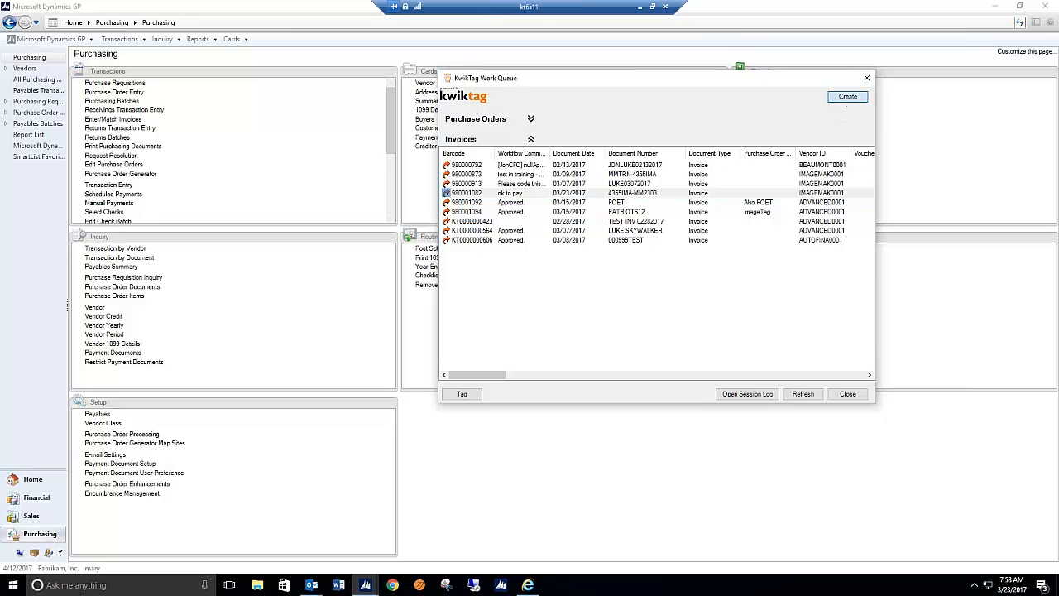
click(719, 242)
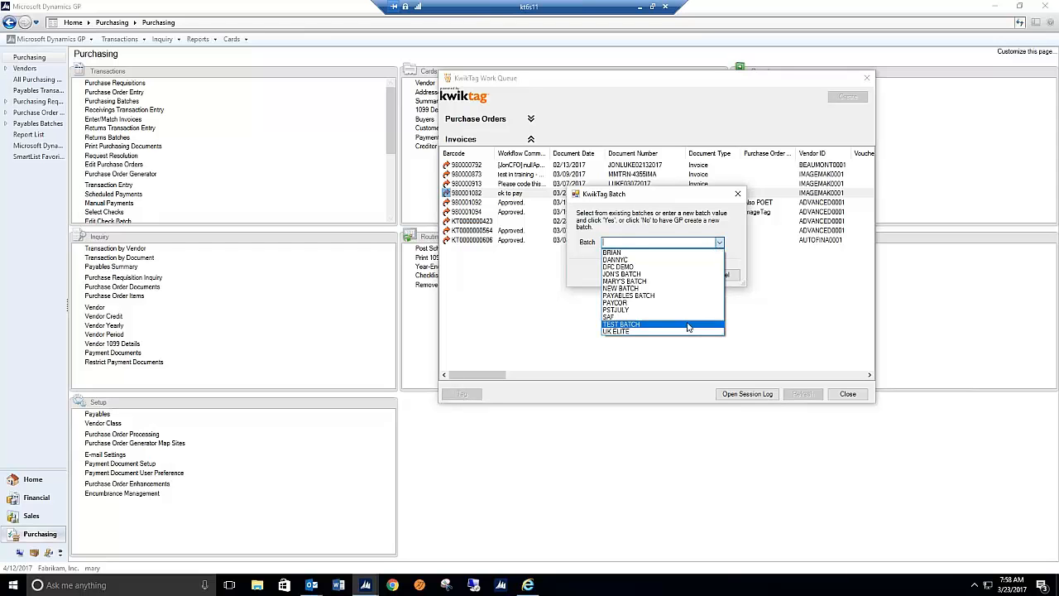
click(620, 281)
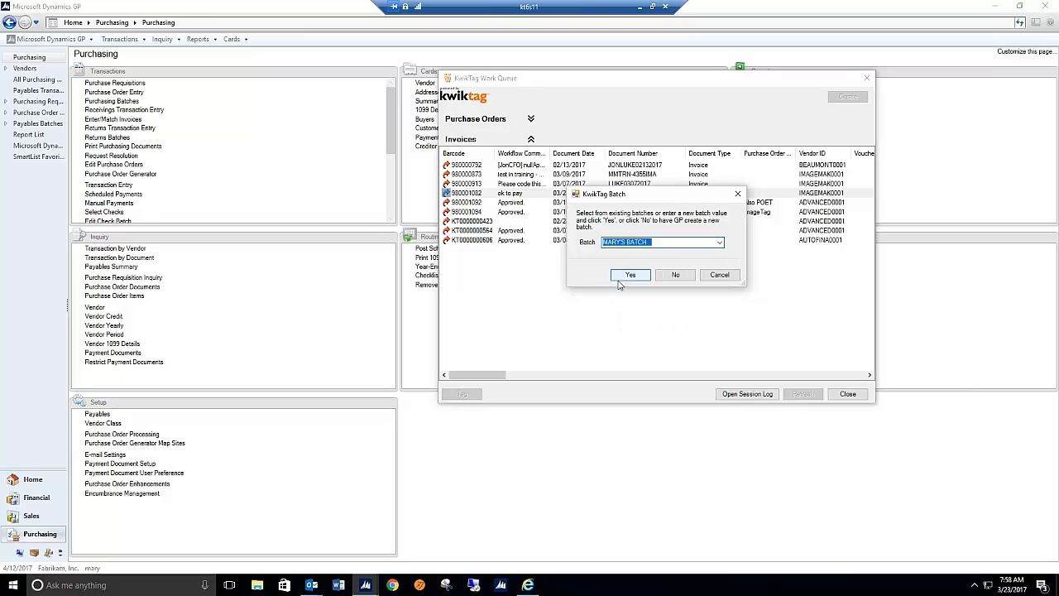
click(621, 279)
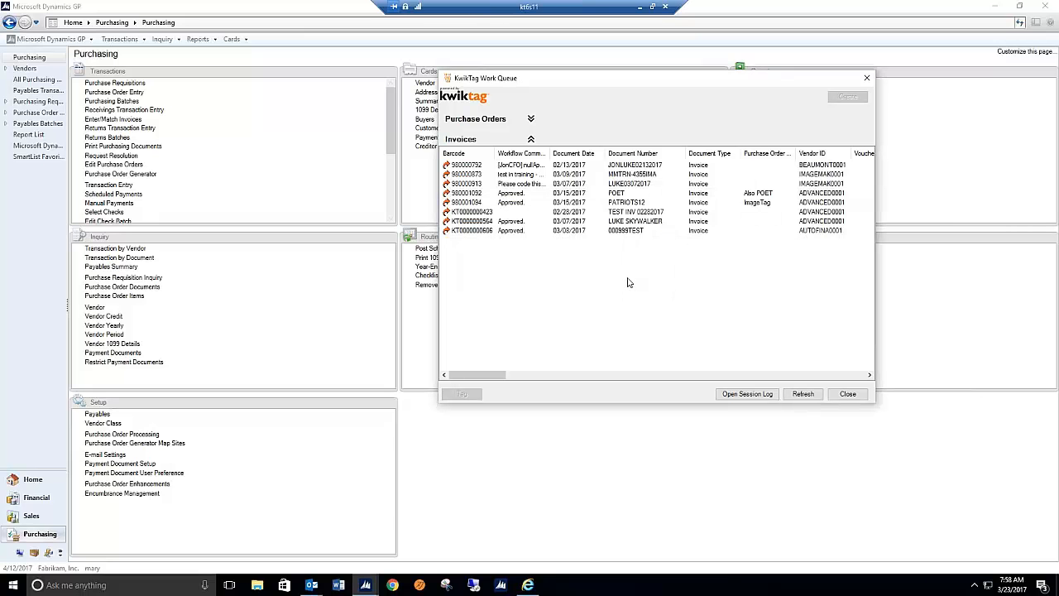
click(847, 394)
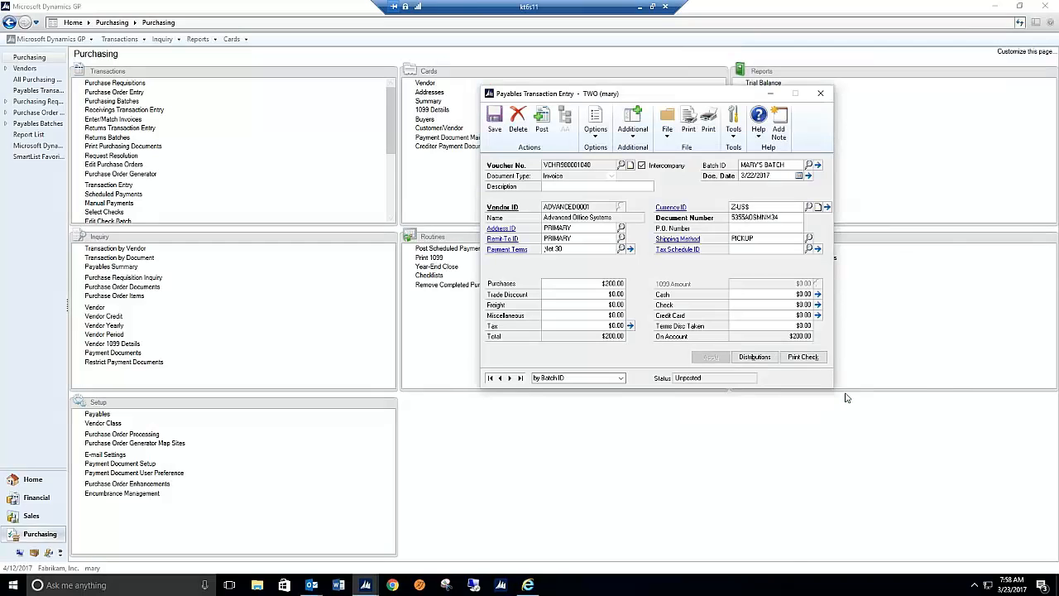
Look up voucher VCHR980001082 in MARY'S BATCH and load it into Payables Transaction Entry.
click(621, 165)
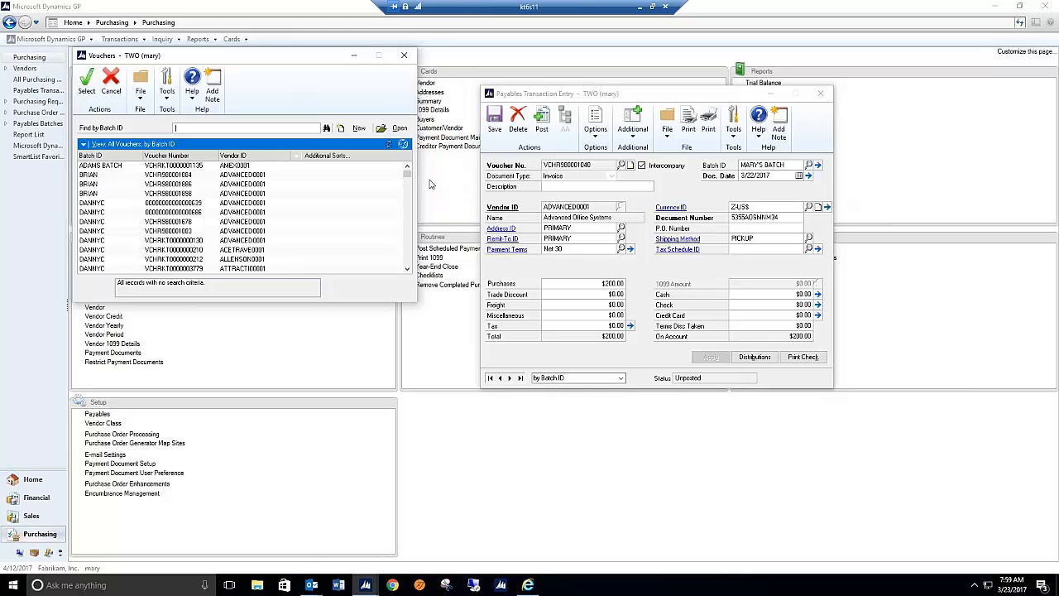
scroll(408, 203, down, 5)
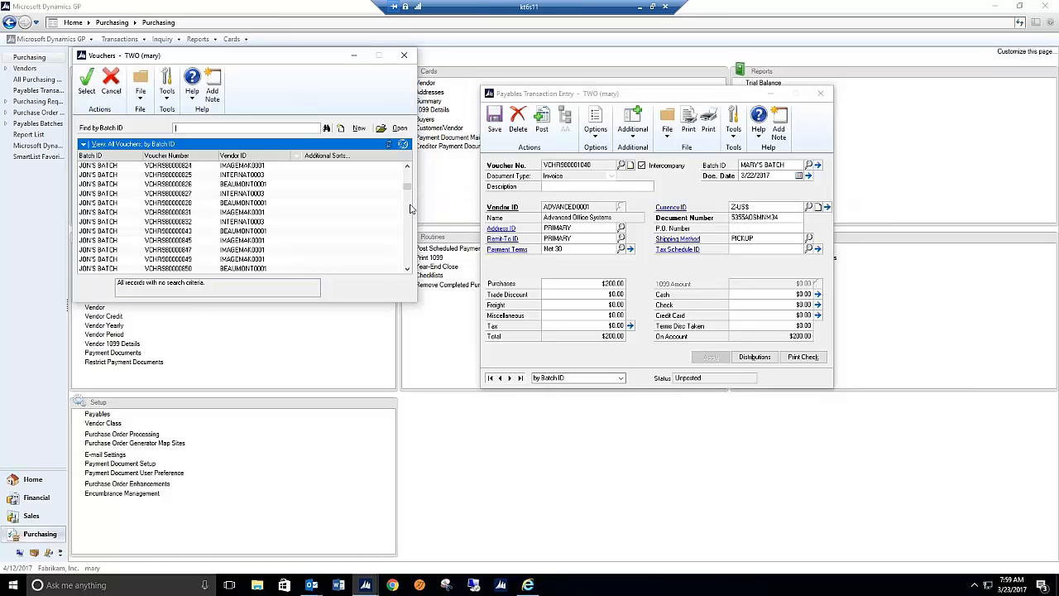
click(408, 213)
click(406, 269)
click(406, 269)
click(407, 272)
click(406, 271)
click(186, 269)
click(89, 85)
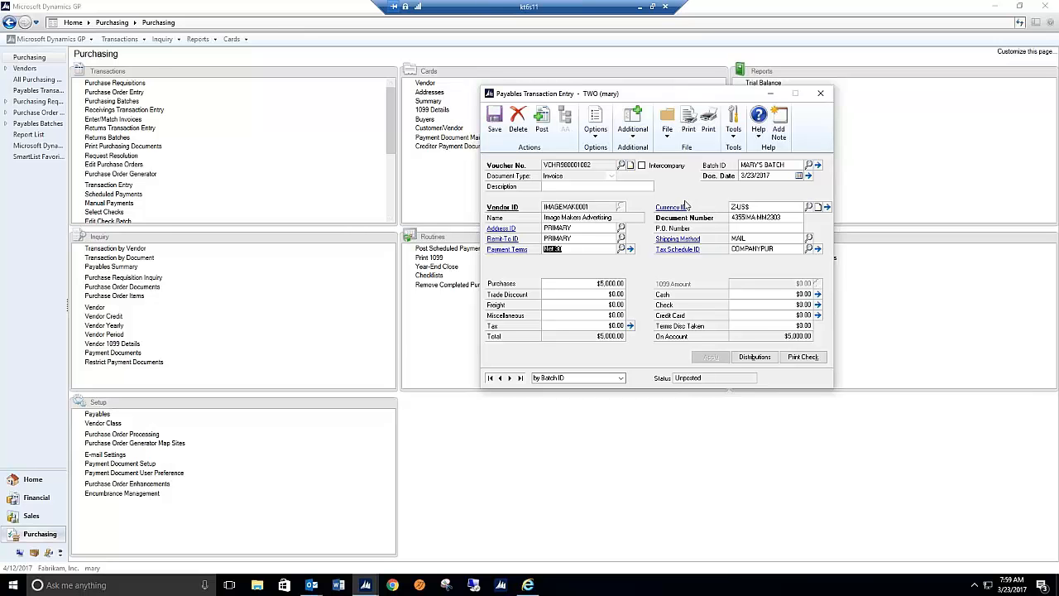
Review the voucher's account distributions and view its attached invoice document.
click(754, 356)
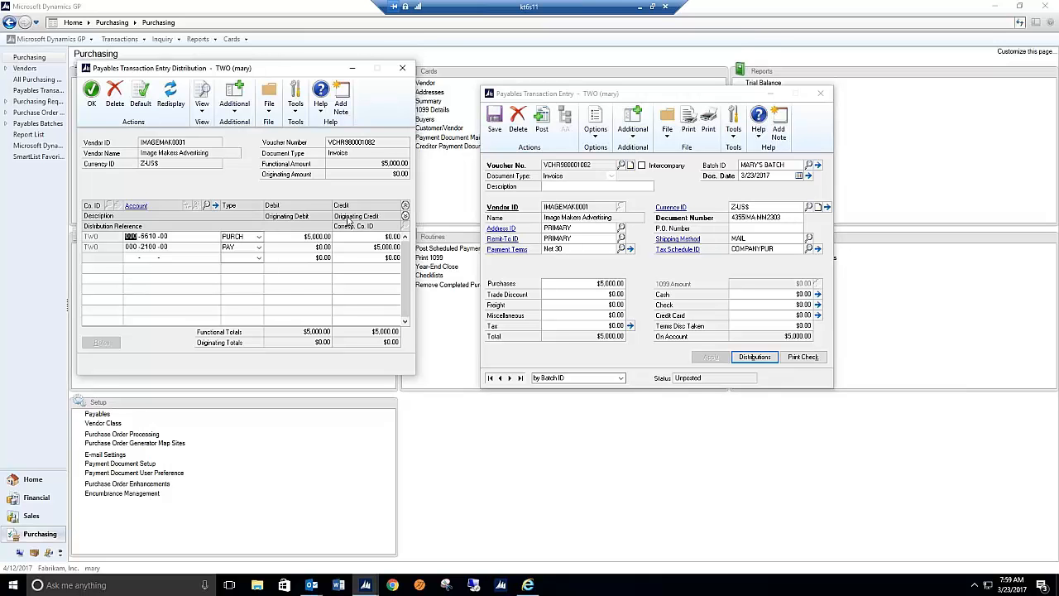
click(403, 68)
click(633, 124)
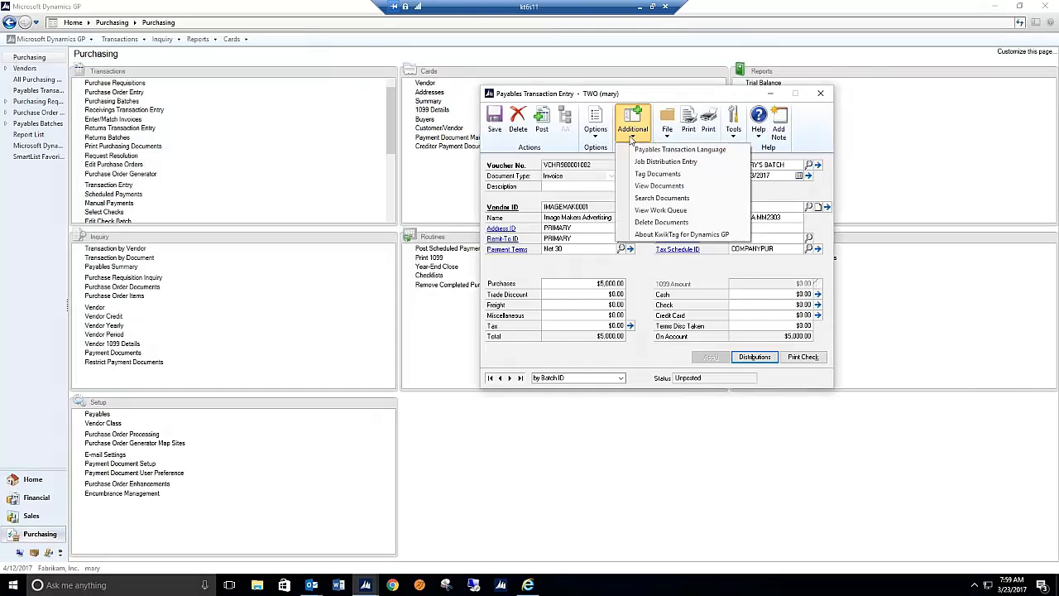
click(647, 188)
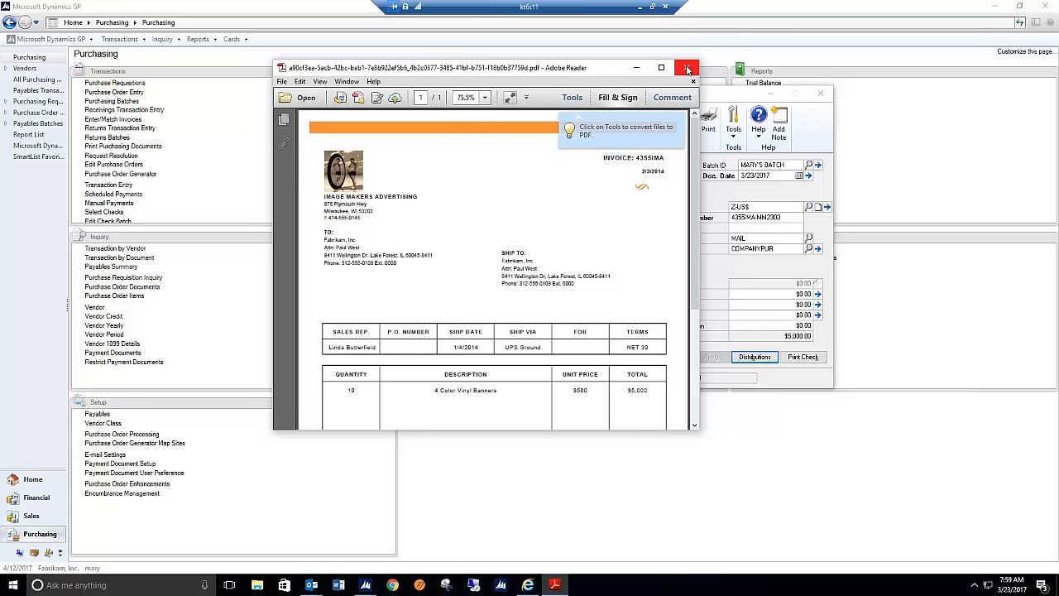
click(687, 69)
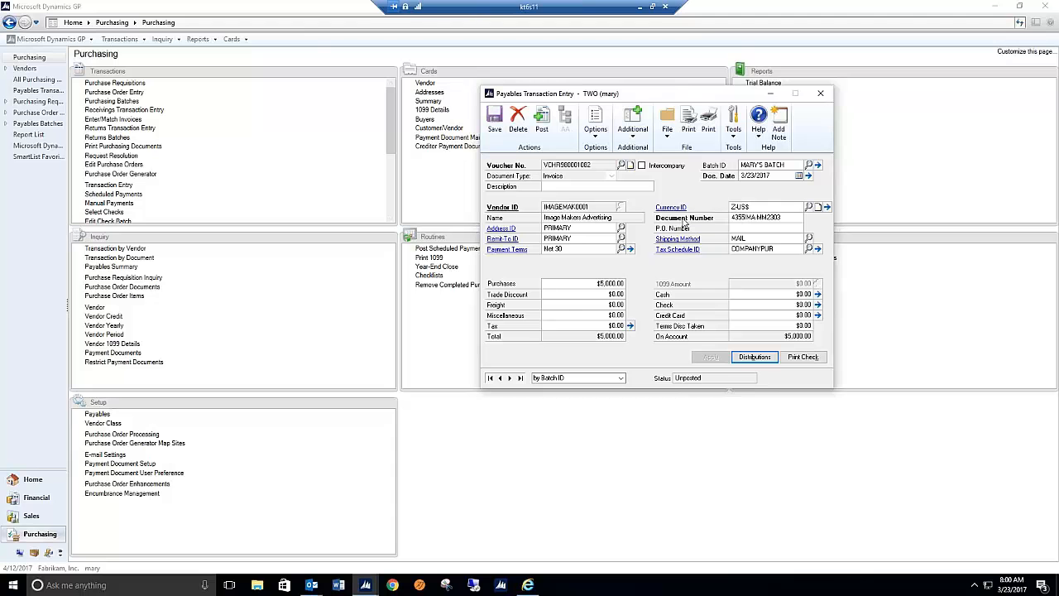
Attach Packing Slip from Advanced Office Systems.pdf to the voucher through KwikTag with the comment "packing slip".
click(632, 139)
click(647, 177)
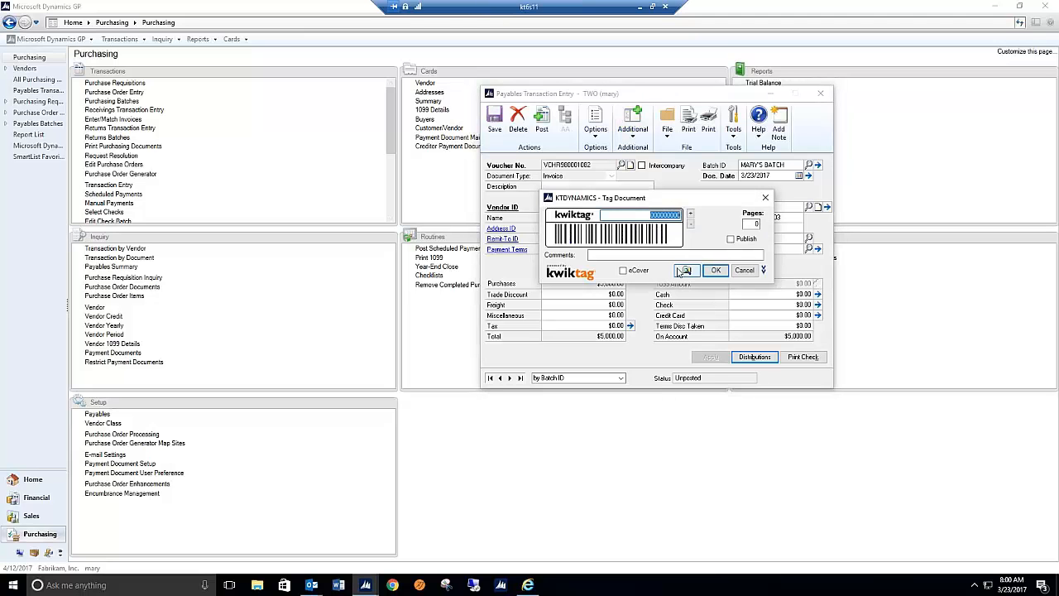
click(675, 254)
text(packing slip)
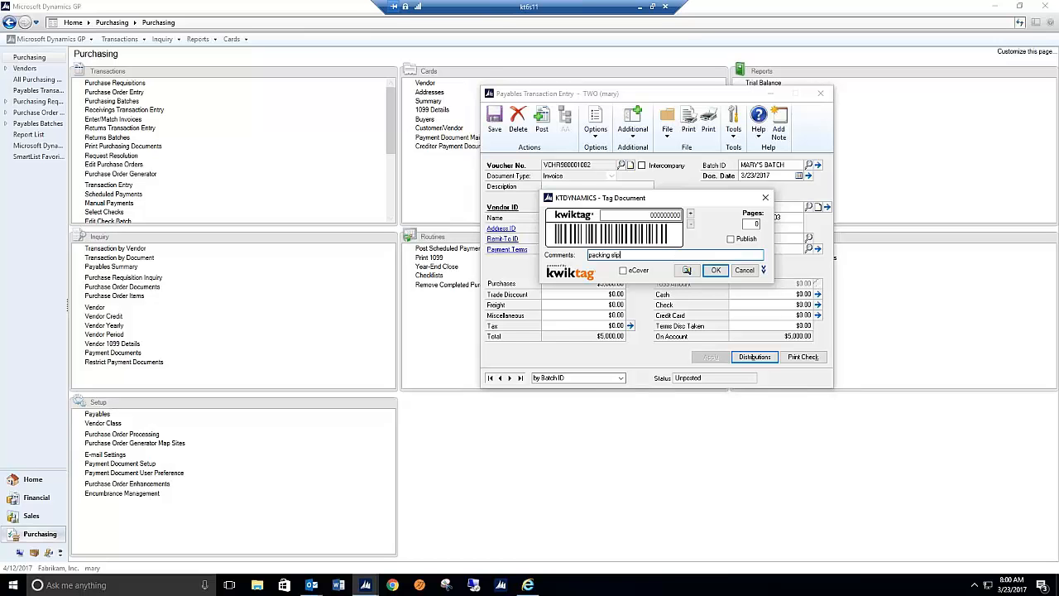
click(686, 270)
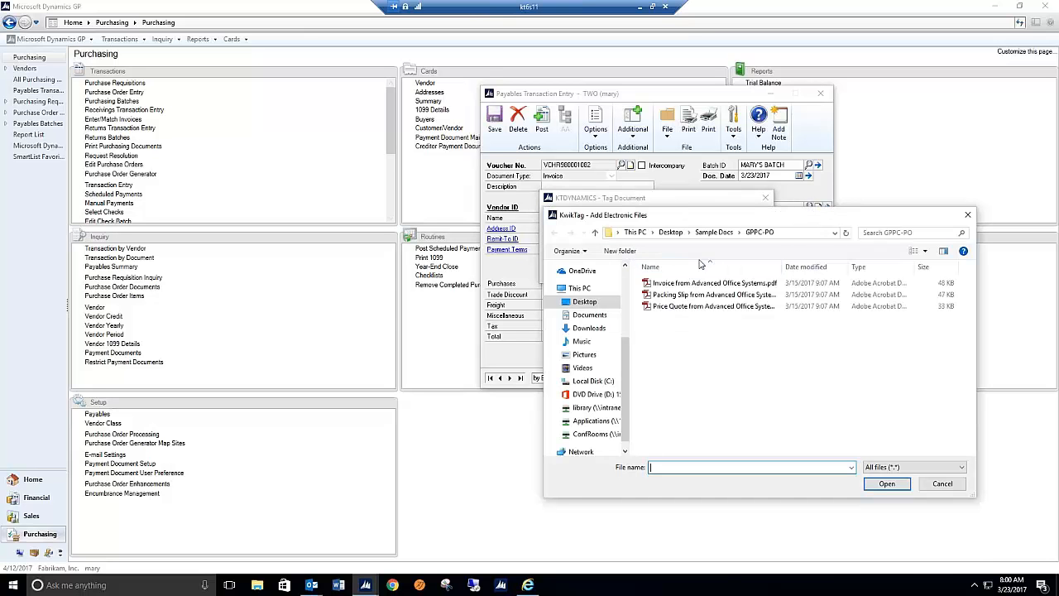
click(662, 347)
double_click(662, 347)
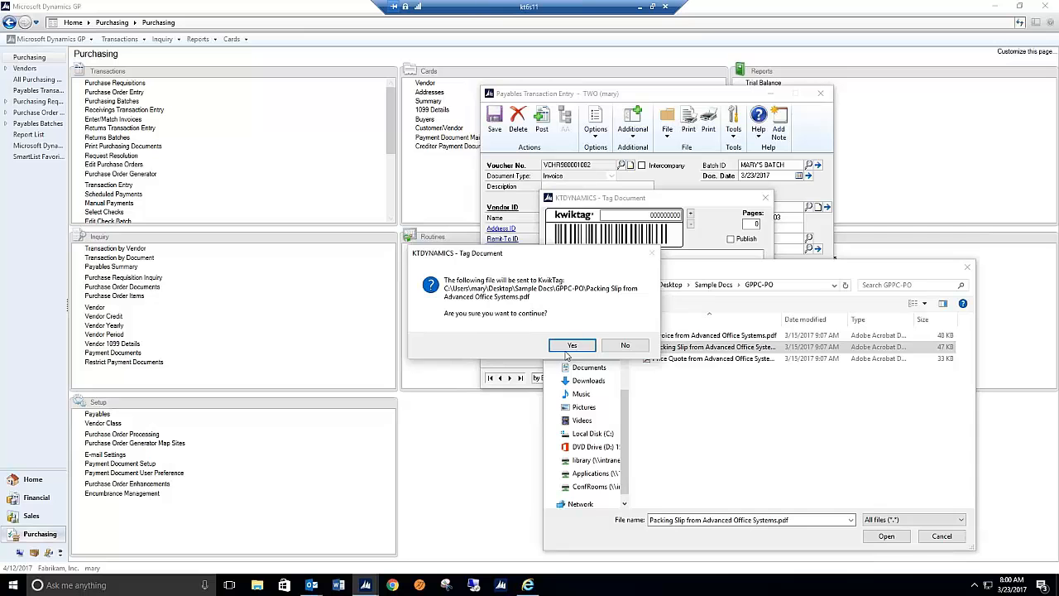
click(571, 347)
click(941, 536)
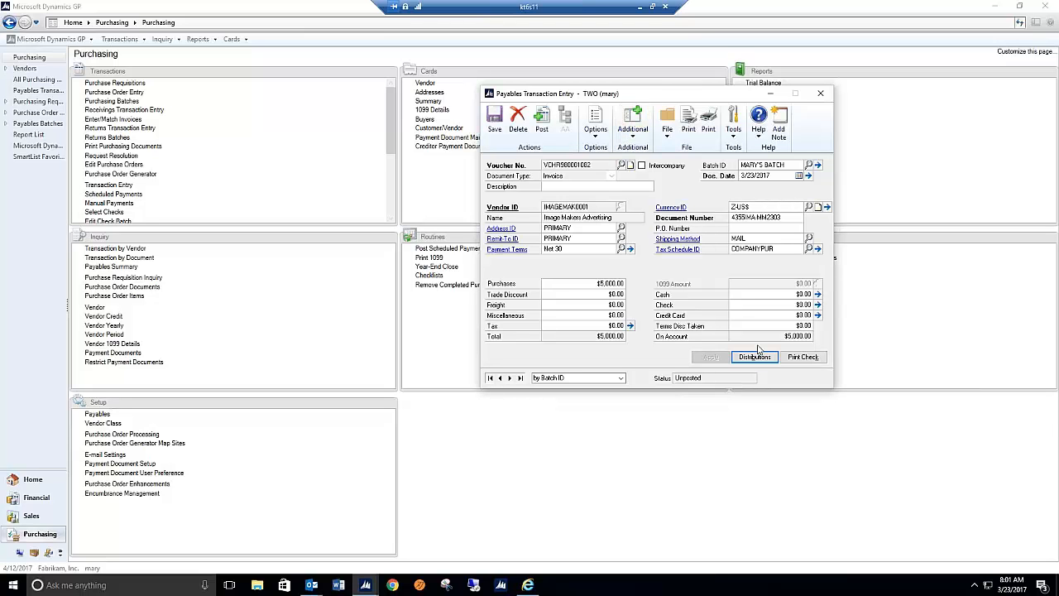
View the voucher's attached document and examine its list of linked documents, selecting the packing slip entry.
click(643, 146)
click(640, 190)
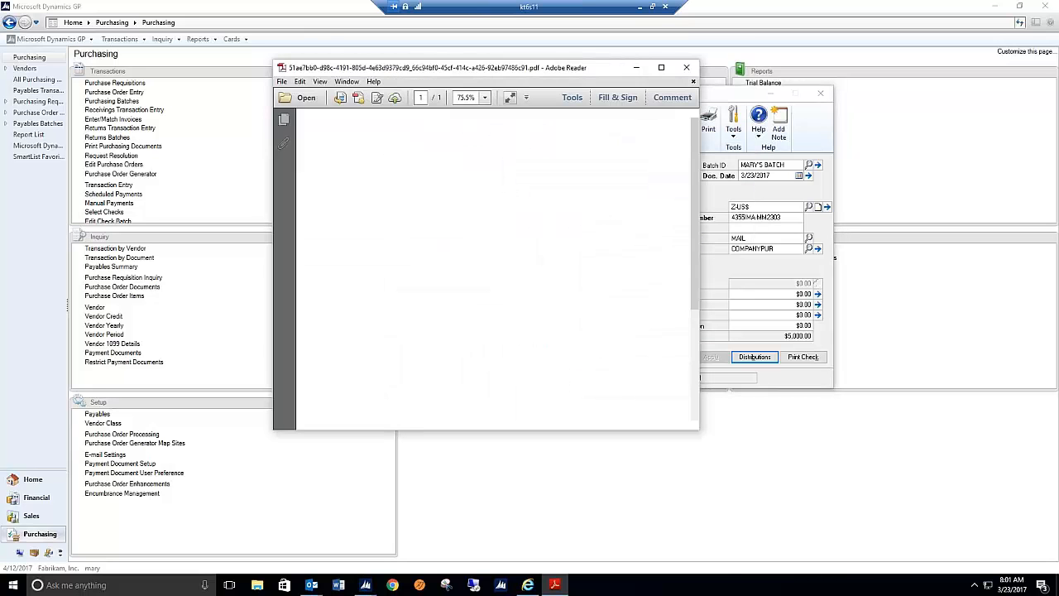
click(686, 67)
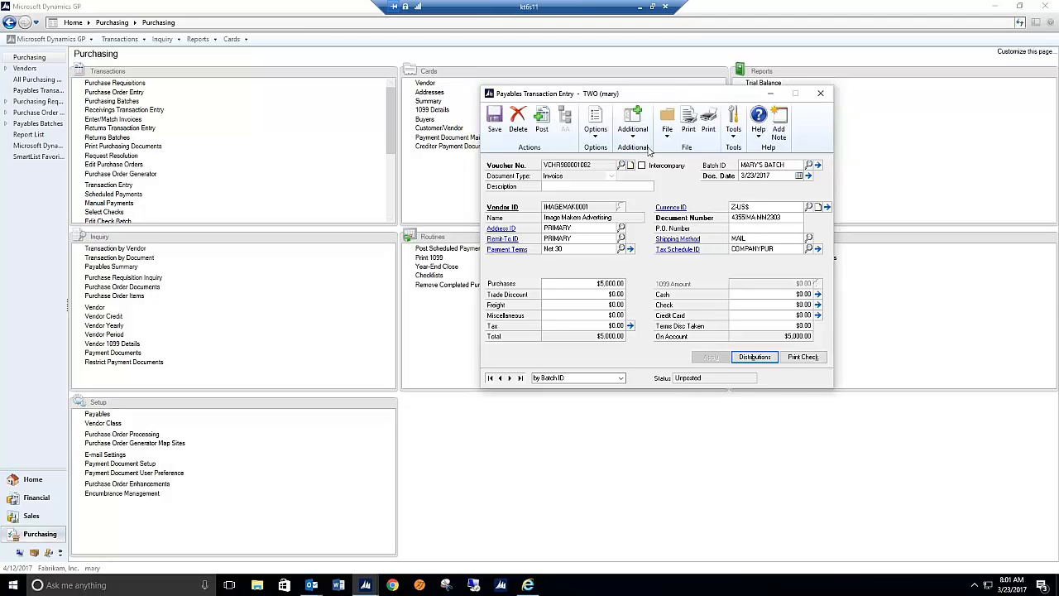
click(633, 137)
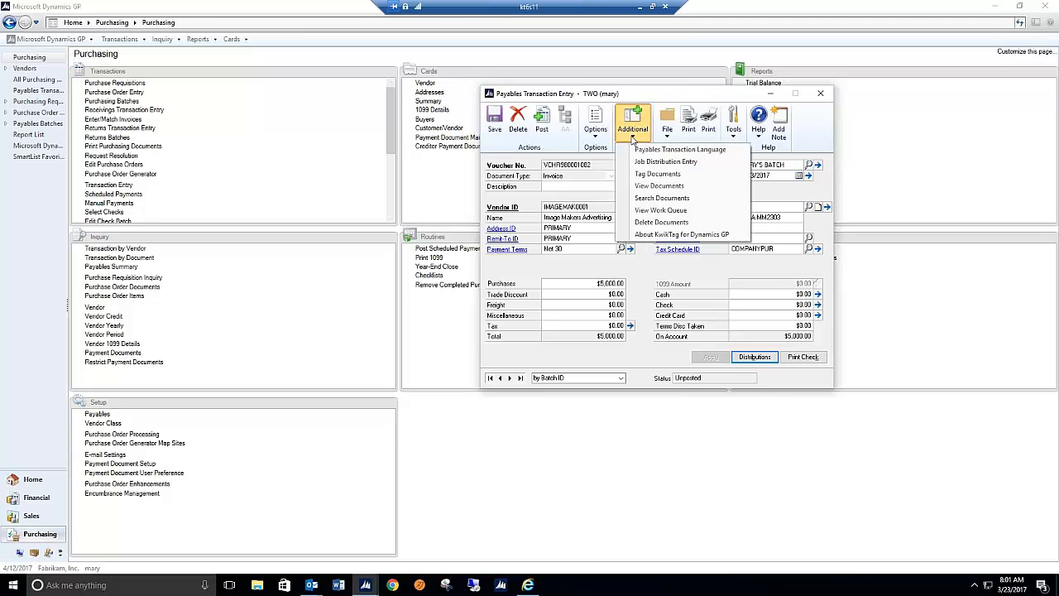
click(650, 186)
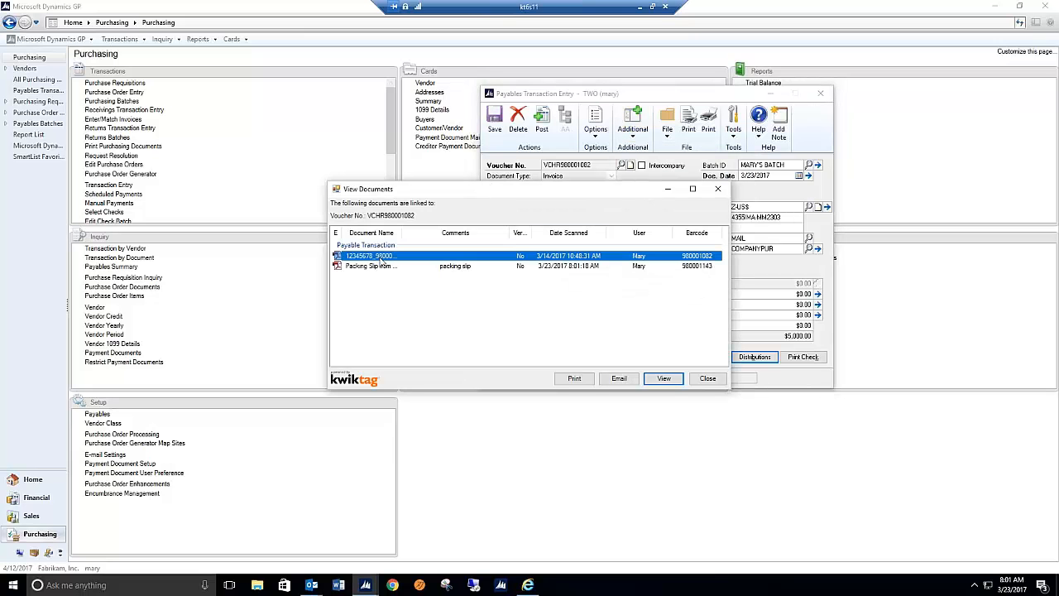
click(373, 268)
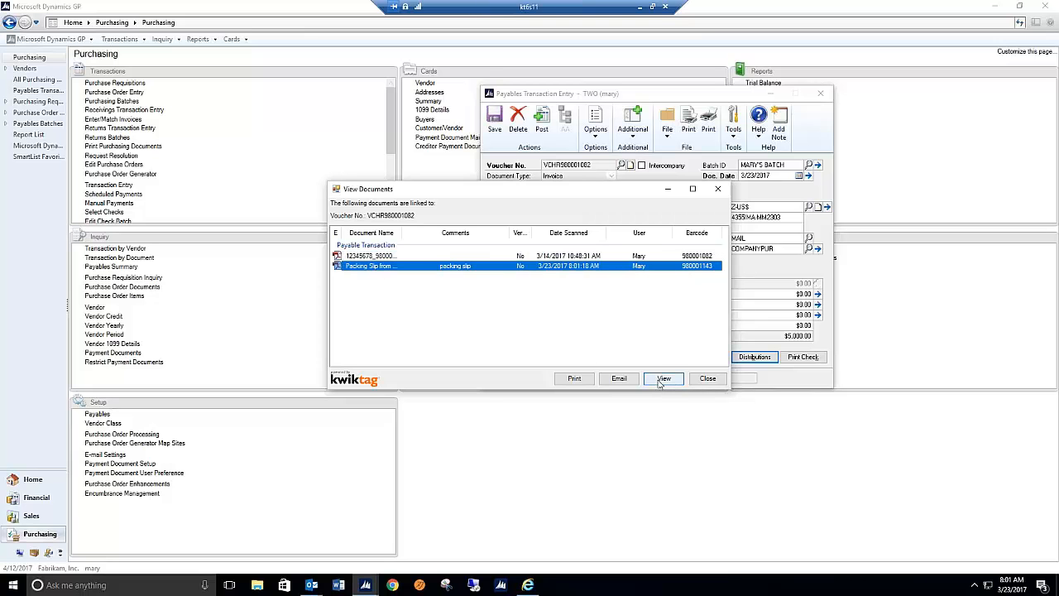
click(718, 188)
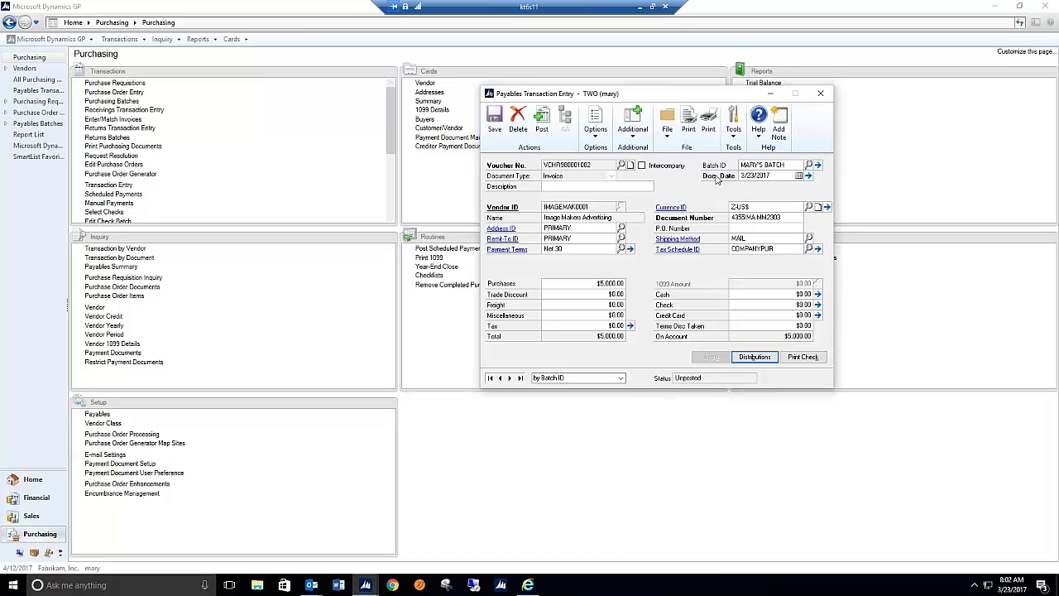
click(634, 134)
click(645, 176)
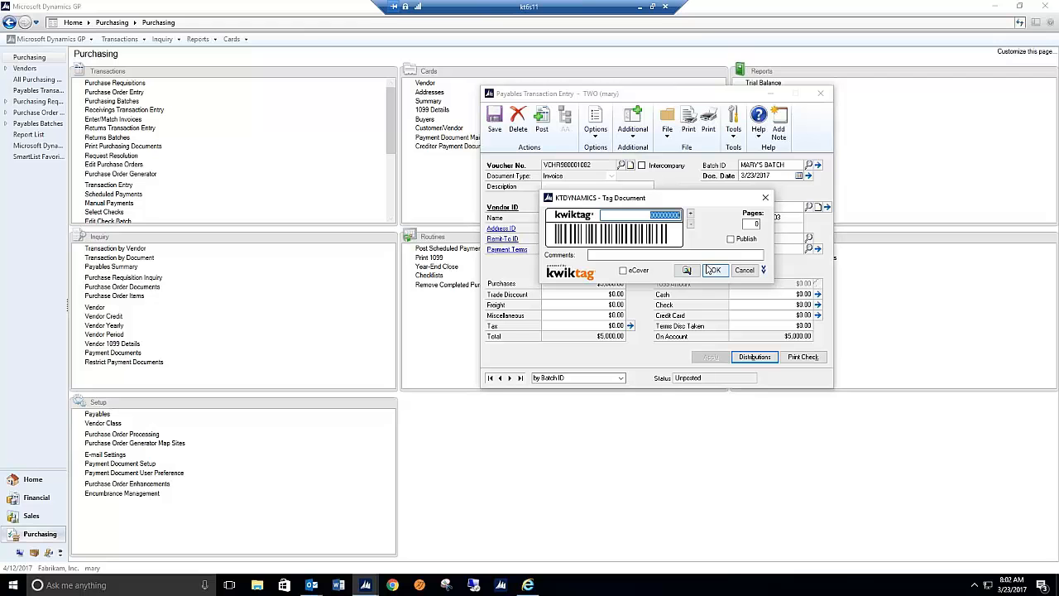
click(690, 213)
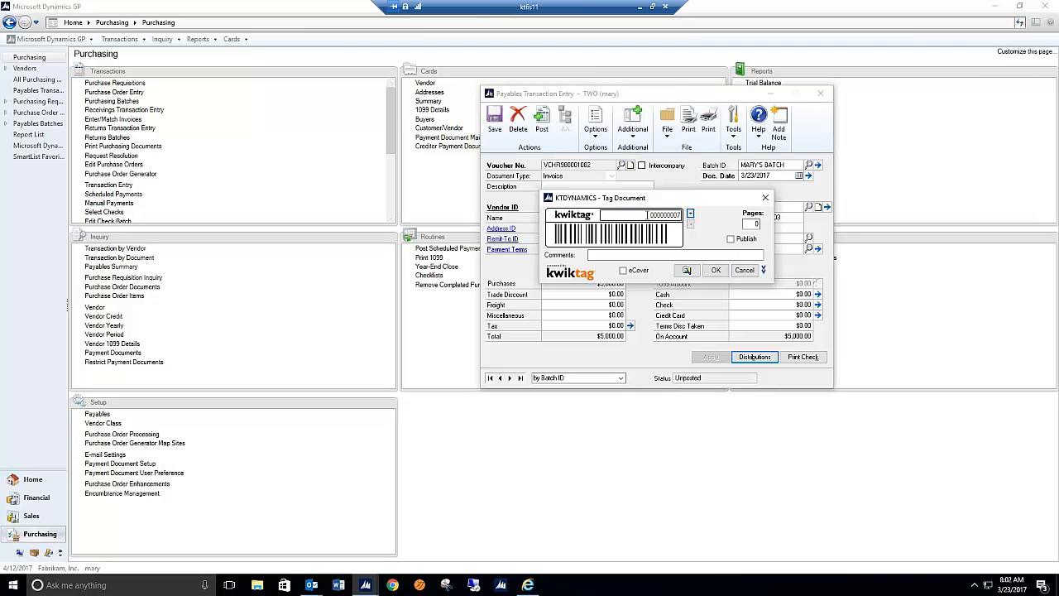
double_click(680, 215)
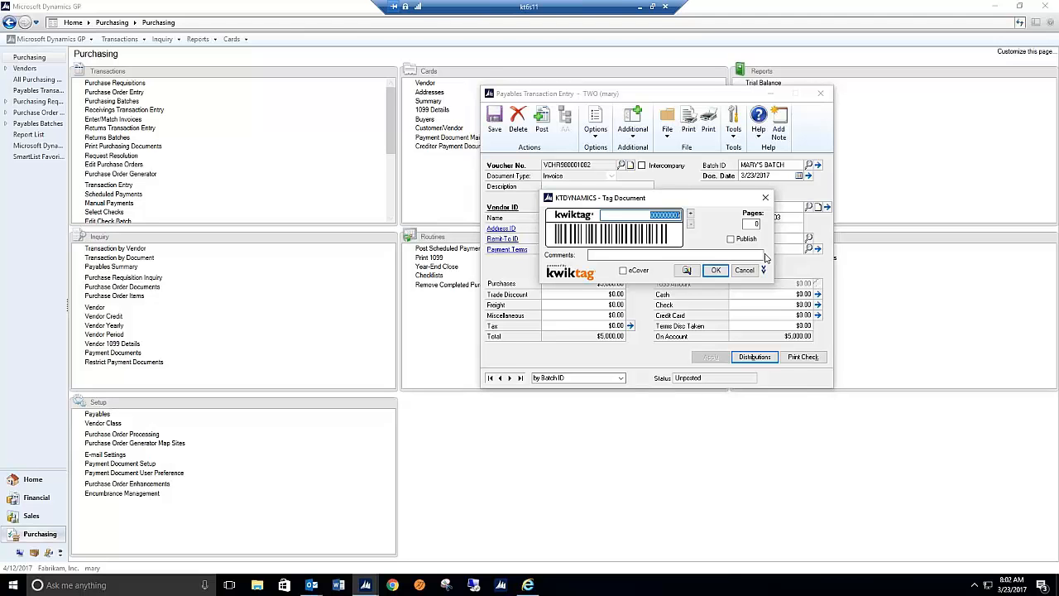
click(743, 272)
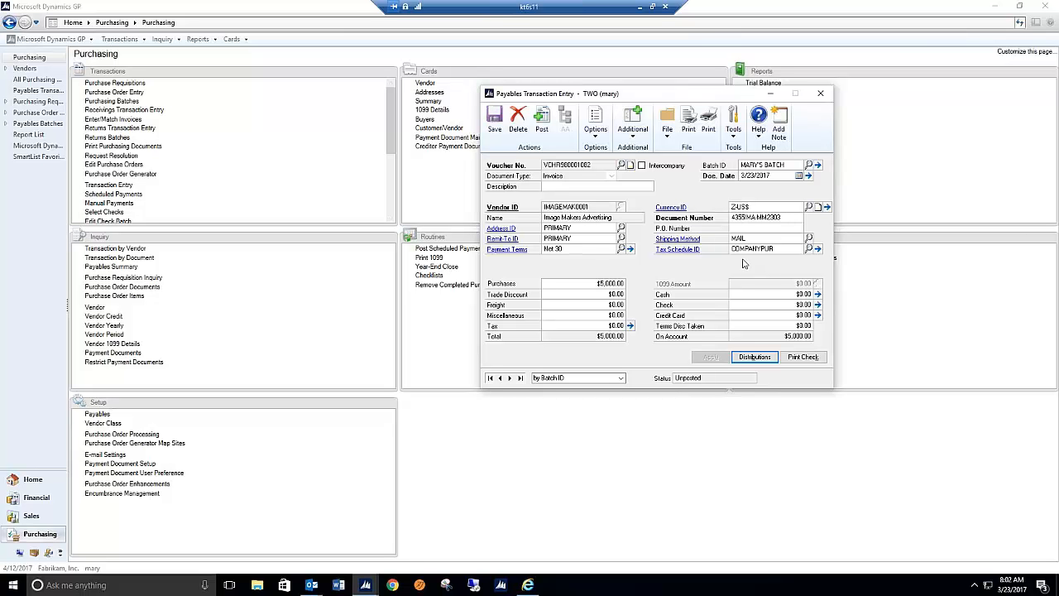
Close the payables transaction and save its changes.
click(635, 138)
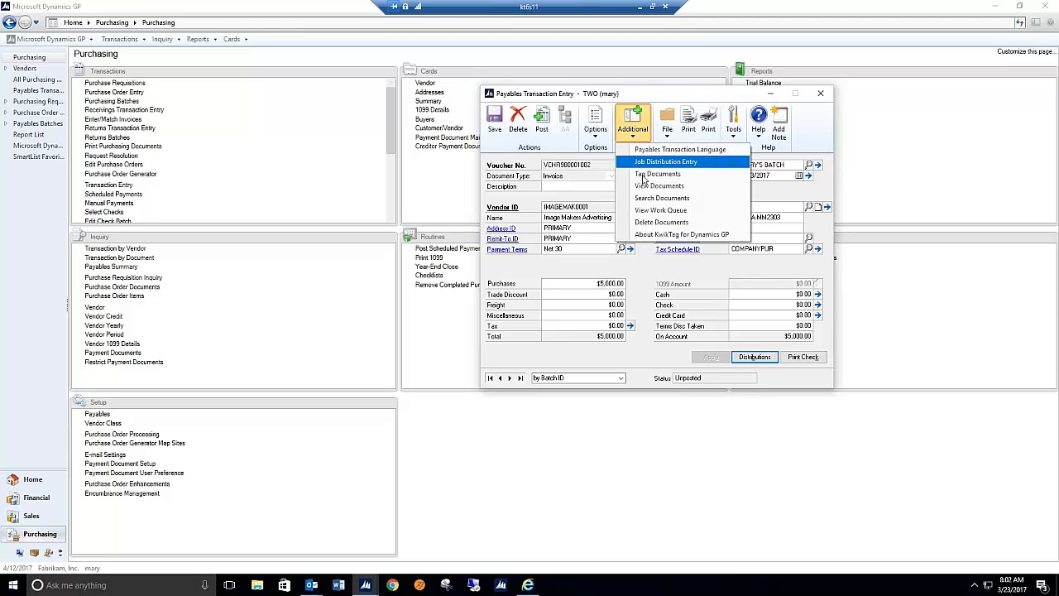
click(822, 97)
click(822, 97)
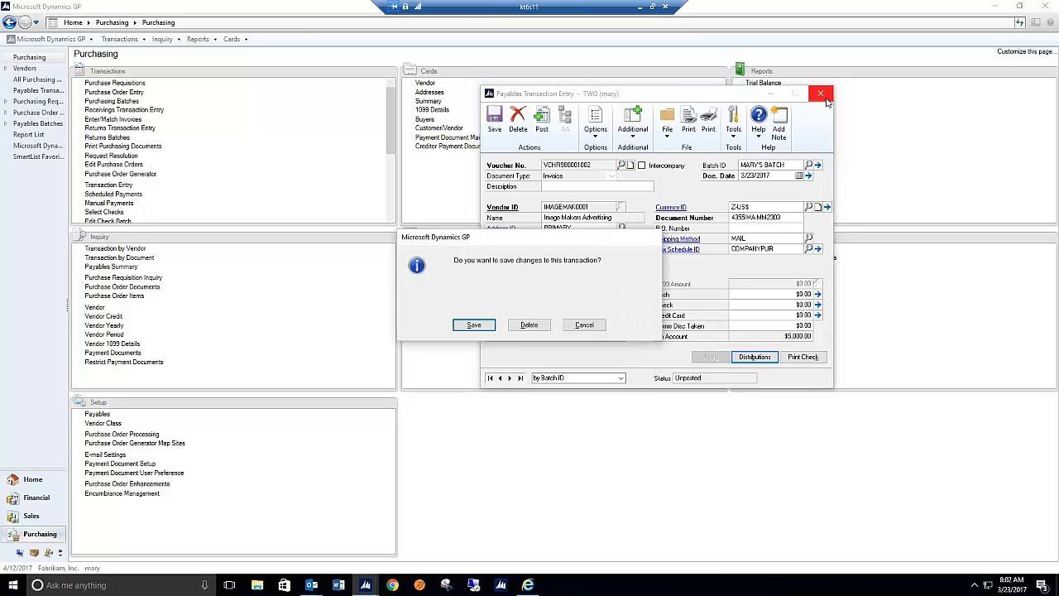
click(478, 327)
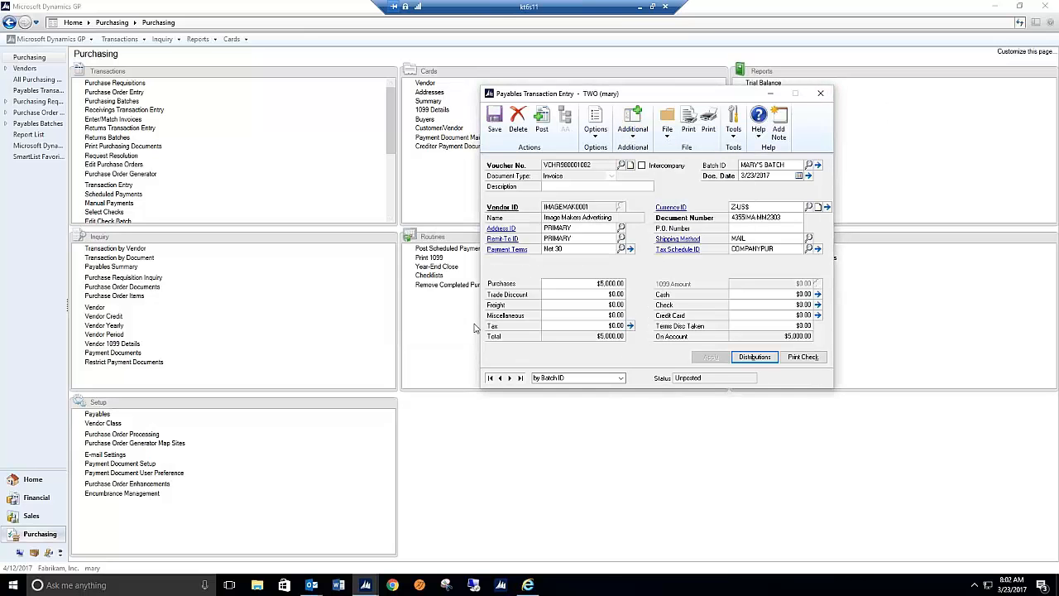